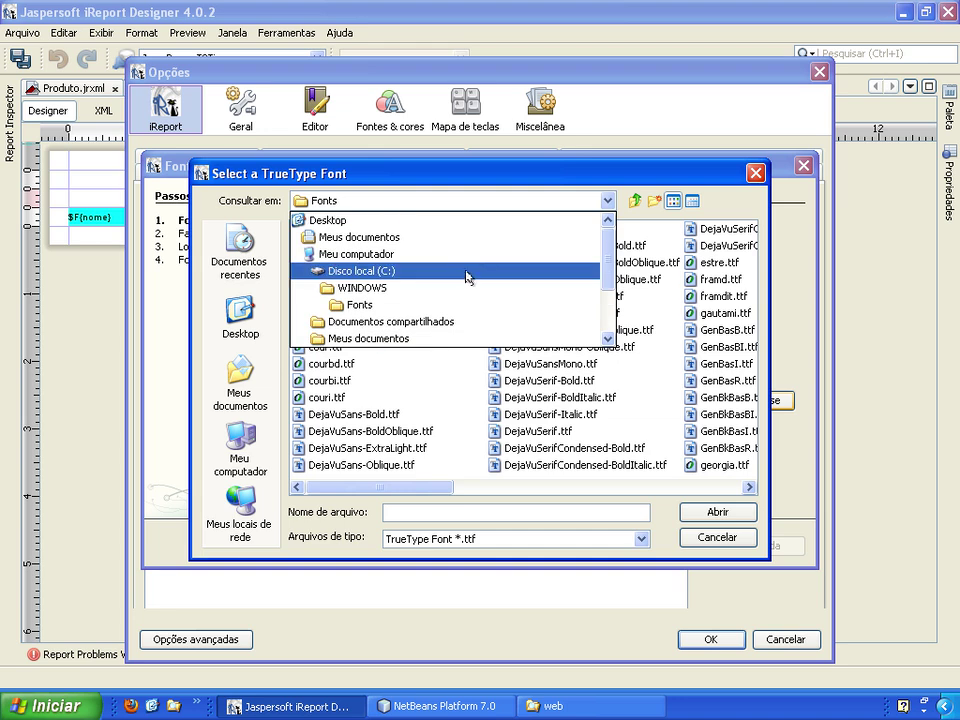
Choose arial.ttf from C:\WINDOWS\Fonts as the normal TrueType font and proceed to the family details
left_click(458, 278)
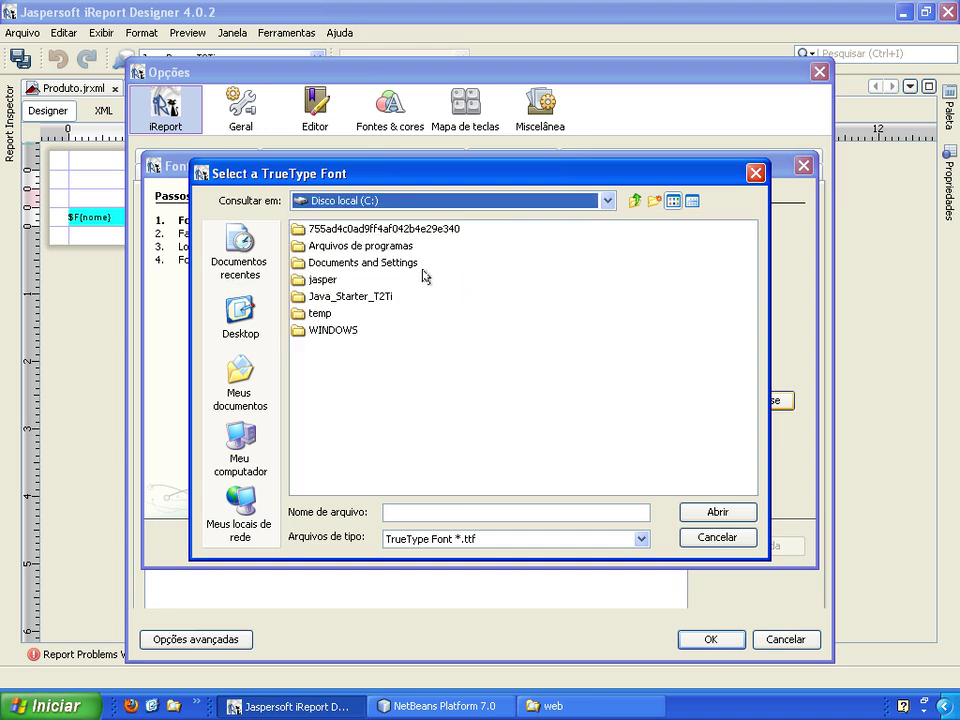
double_click(322, 332)
double_click(312, 398)
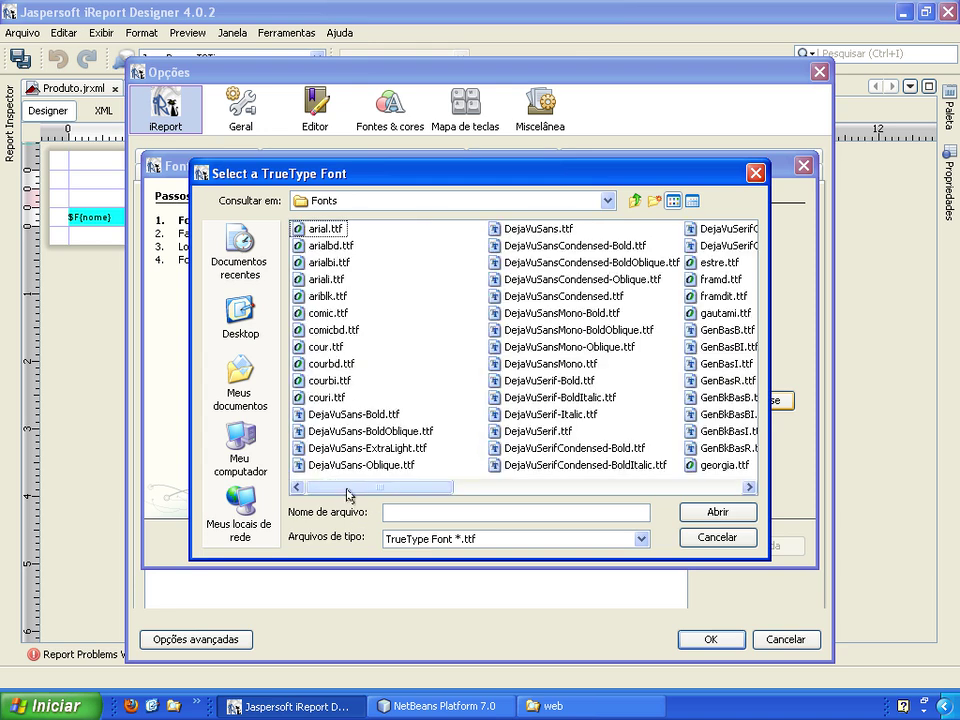
left_click_drag(348, 489, 323, 486)
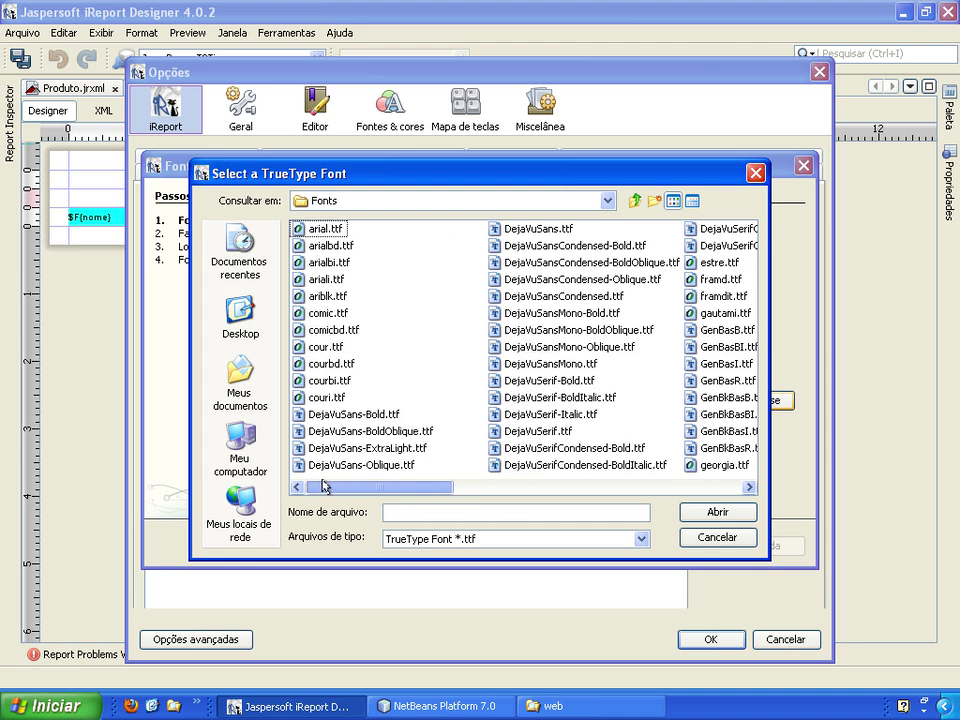
left_click(318, 232)
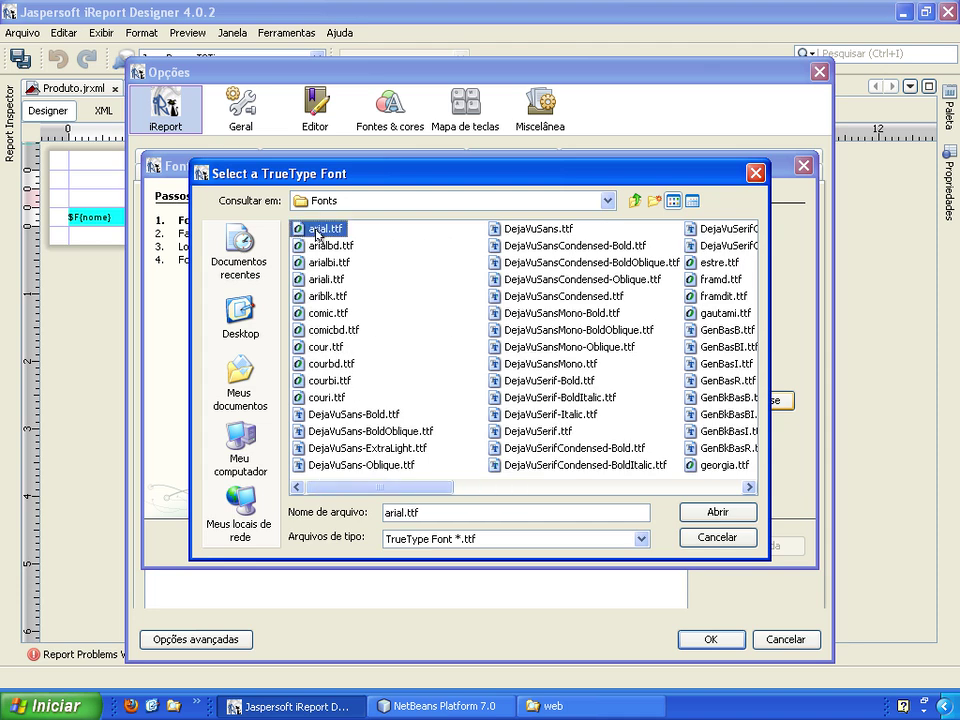
left_click(711, 512)
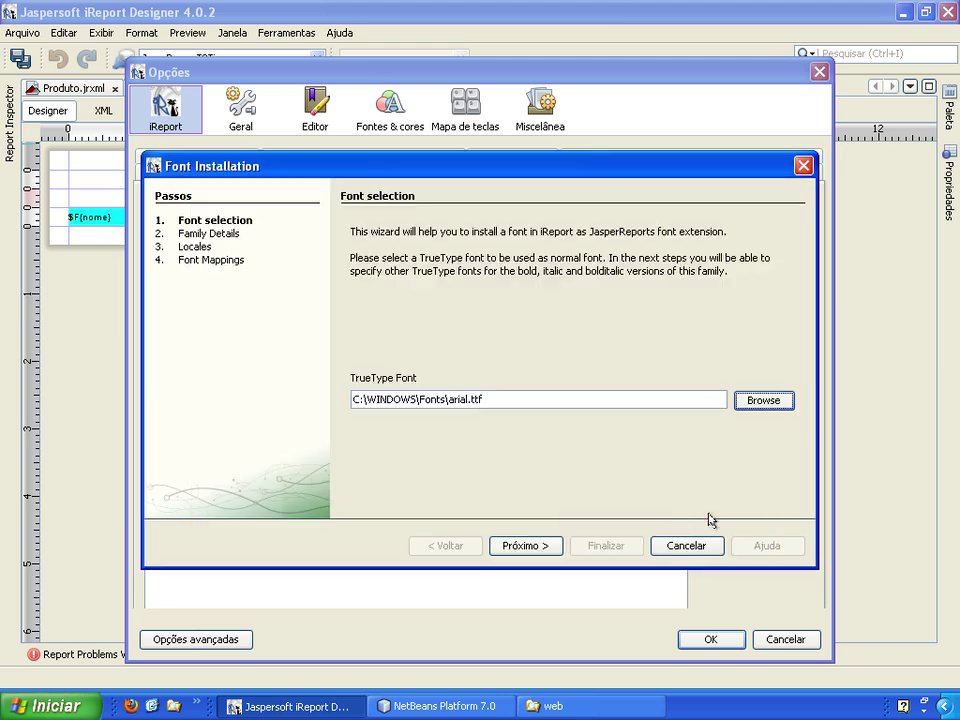
left_click(538, 546)
Assign arialbd.ttf as the bold, ariali.ttf as the italic and arialbi.ttf as the bold italic font of the Arial family
left_click_drag(510, 176, 492, 108)
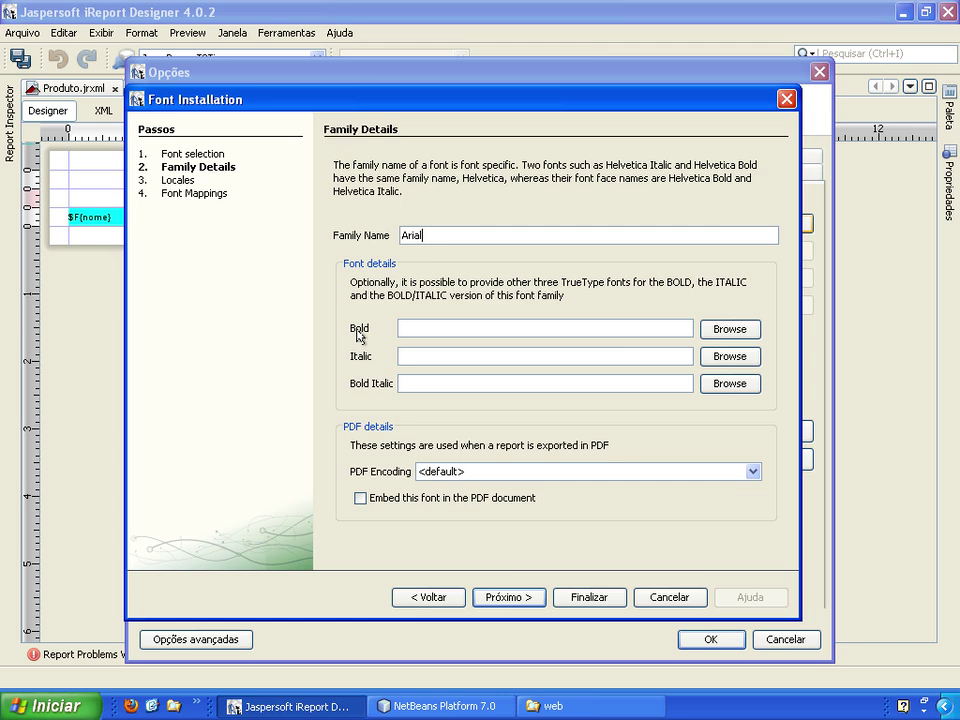
left_click(722, 337)
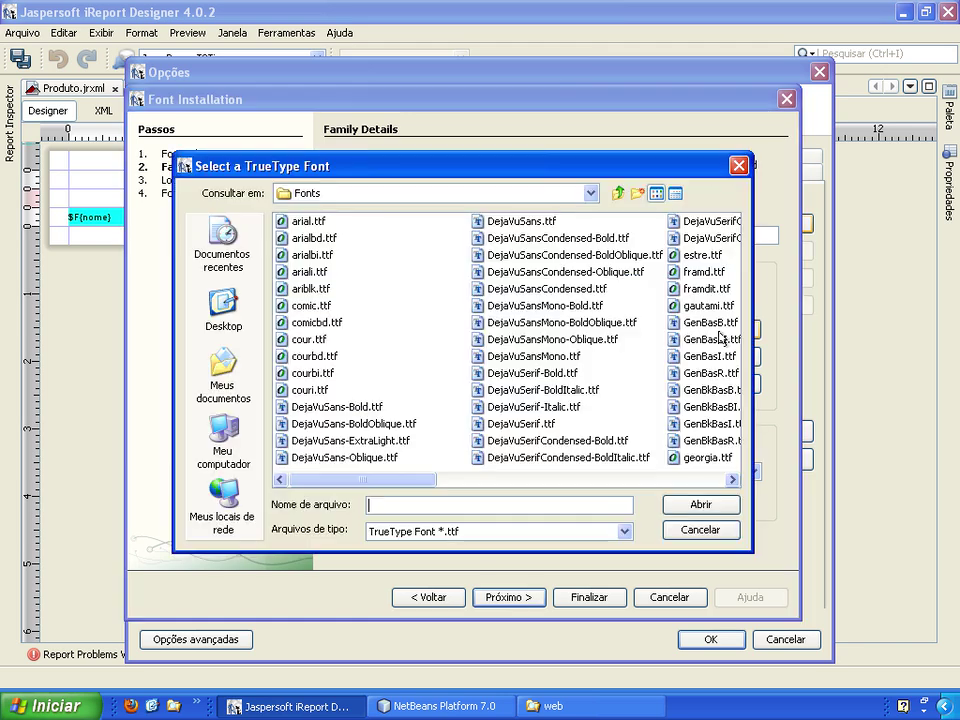
left_click(307, 240)
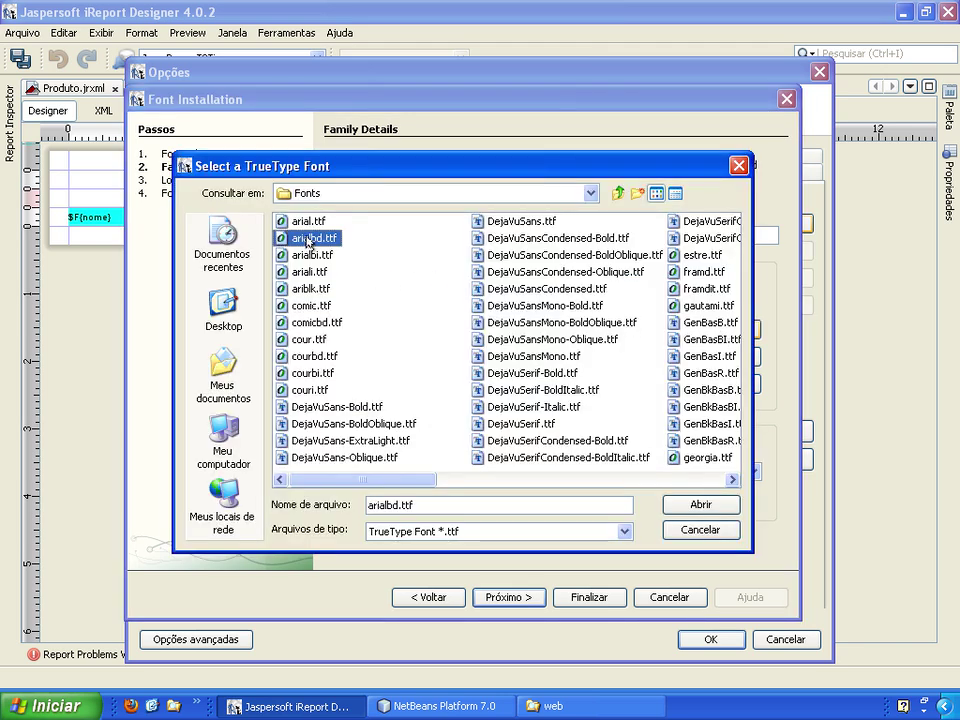
left_click(699, 505)
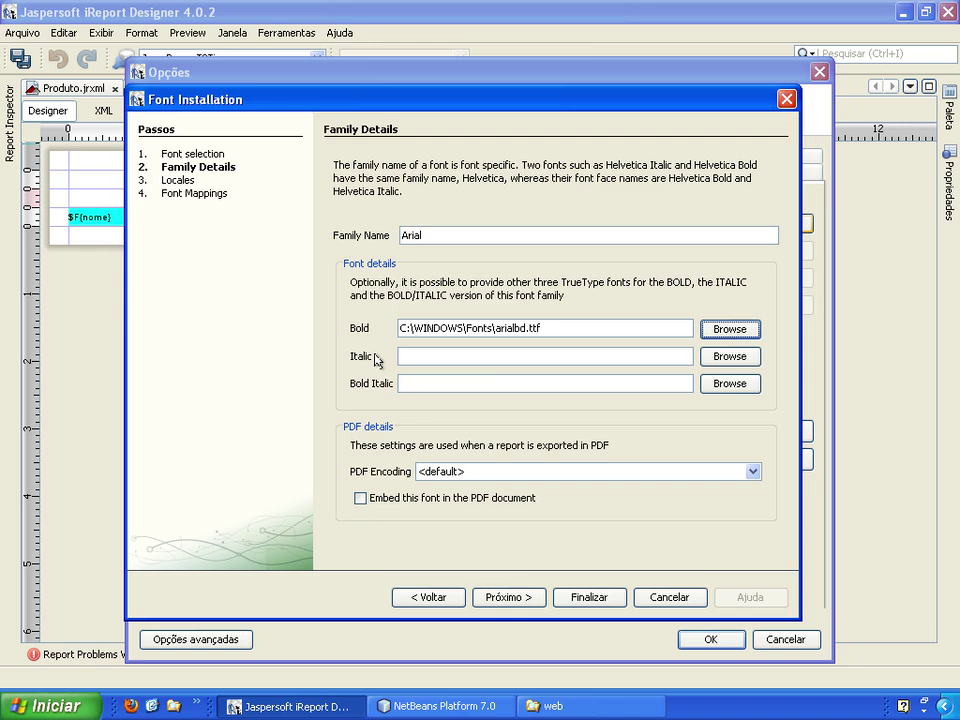
left_click(724, 358)
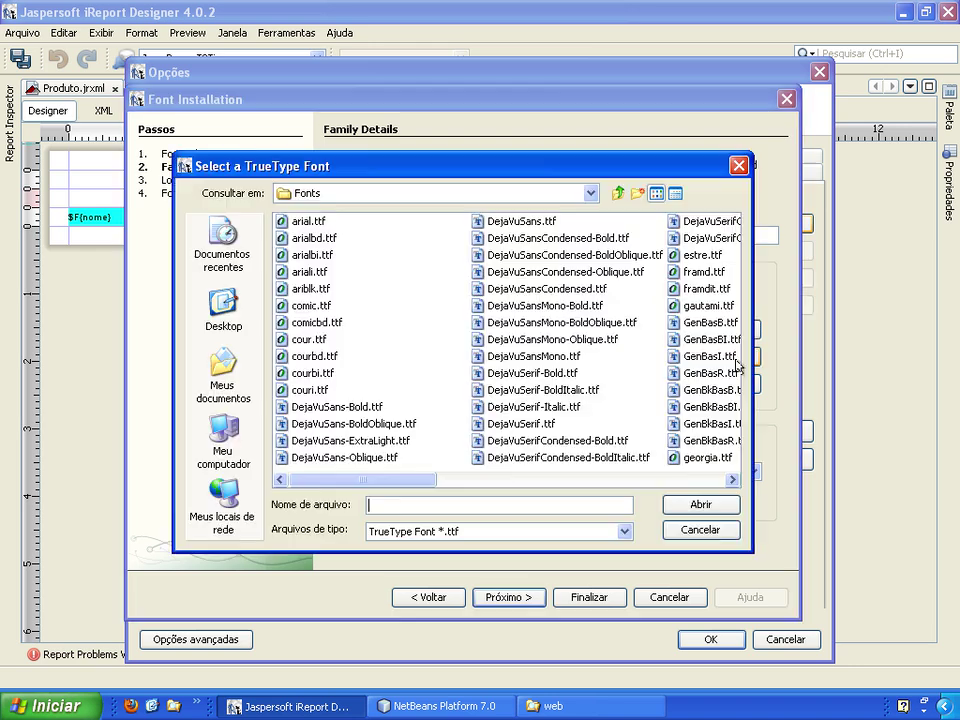
left_click(305, 274)
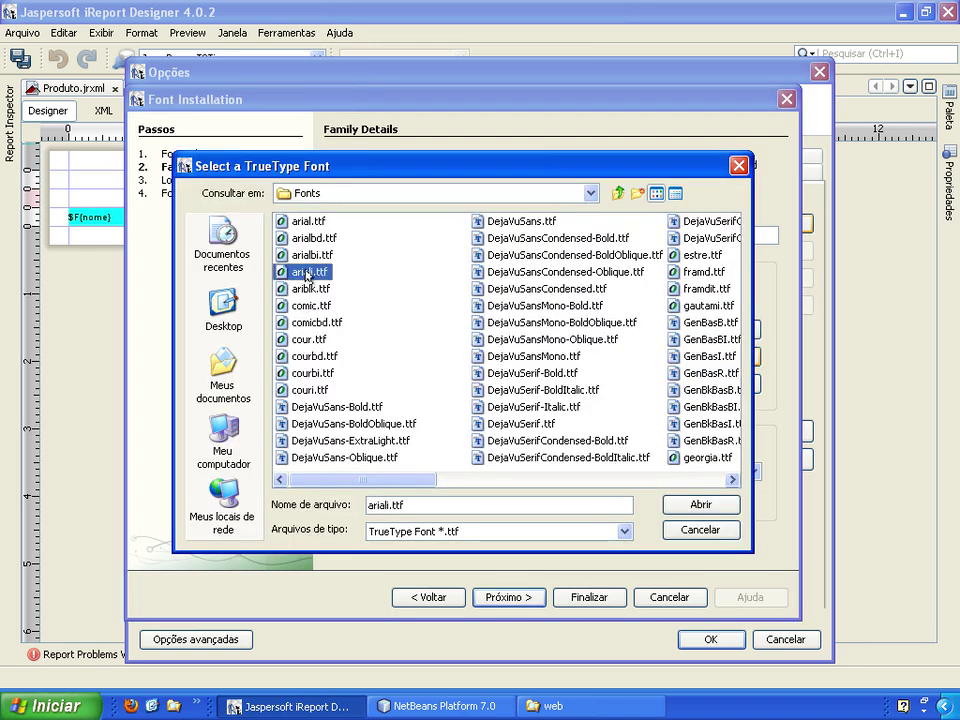
left_click(700, 504)
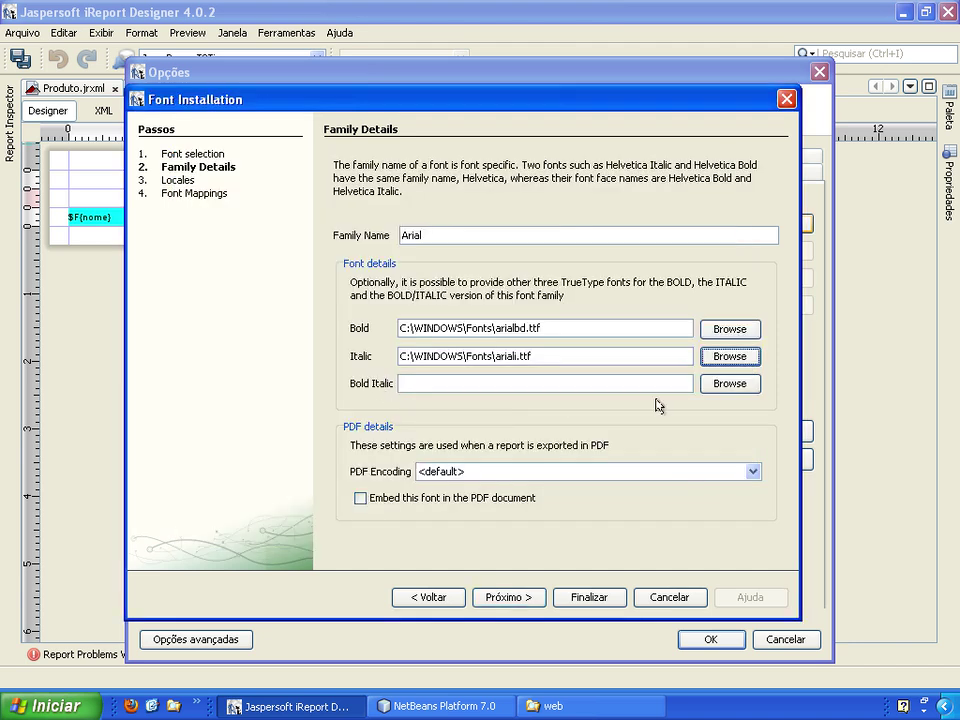
left_click(729, 384)
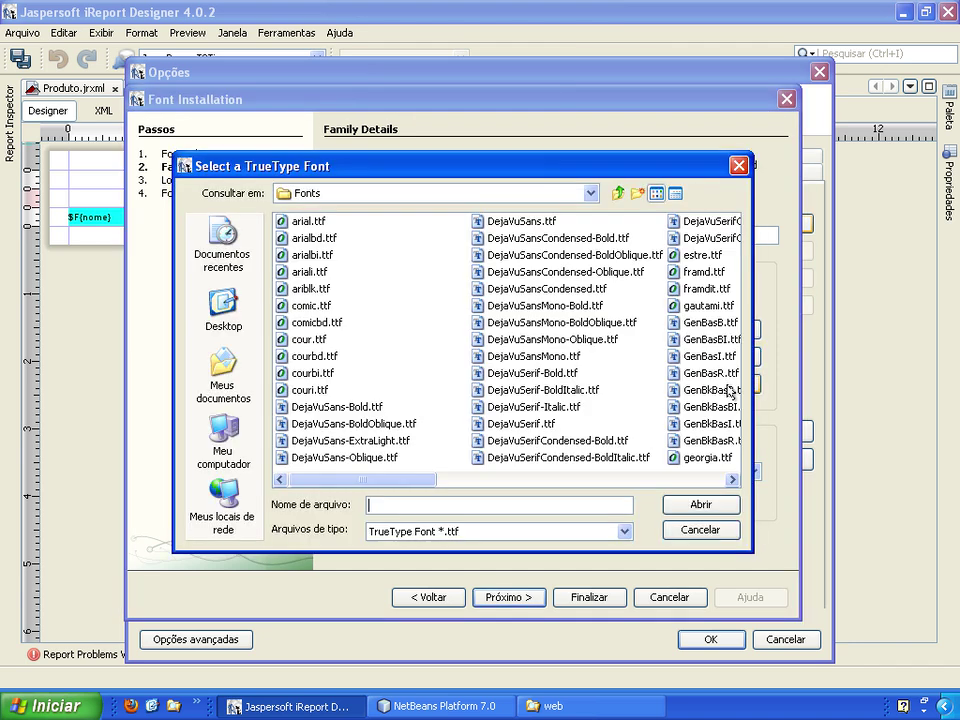
left_click(302, 262)
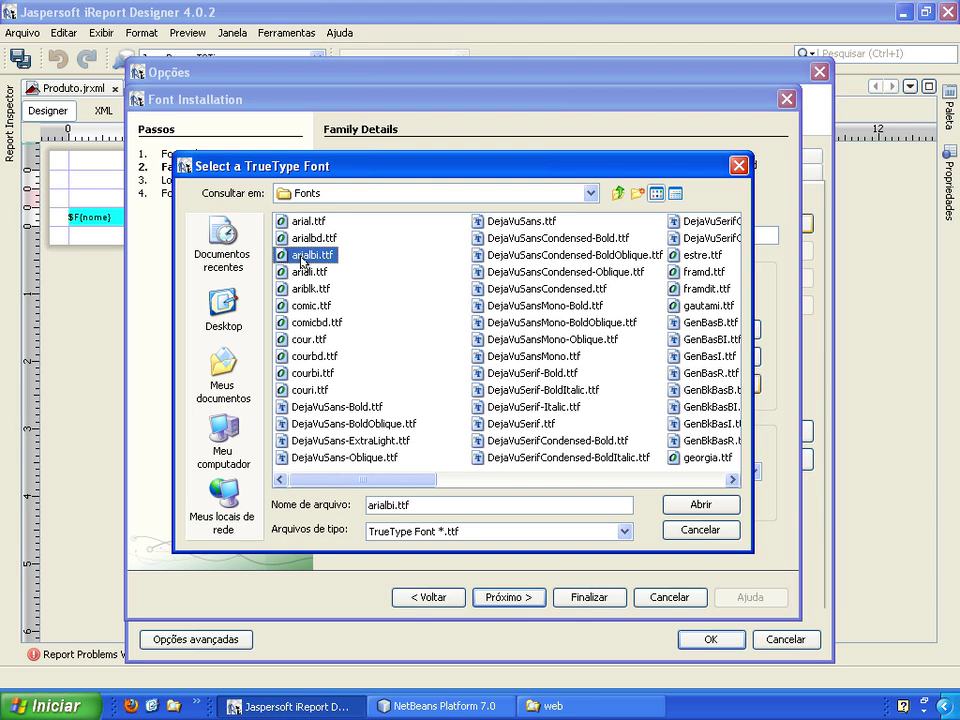
left_click(701, 505)
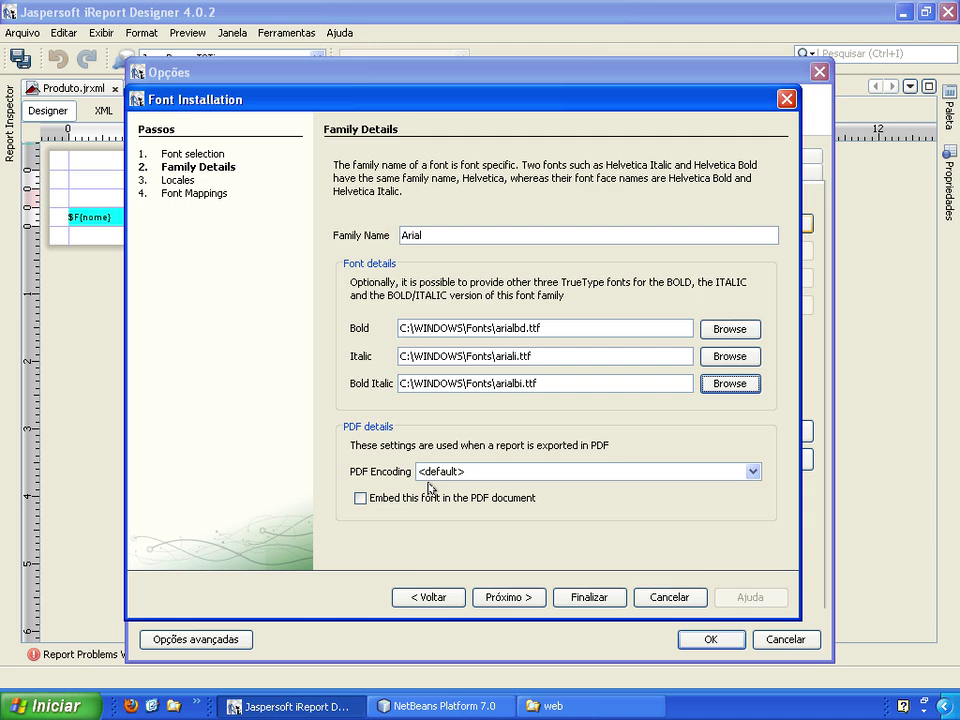
Complete the Arial font installation with the locales and font mappings left empty
left_click(505, 598)
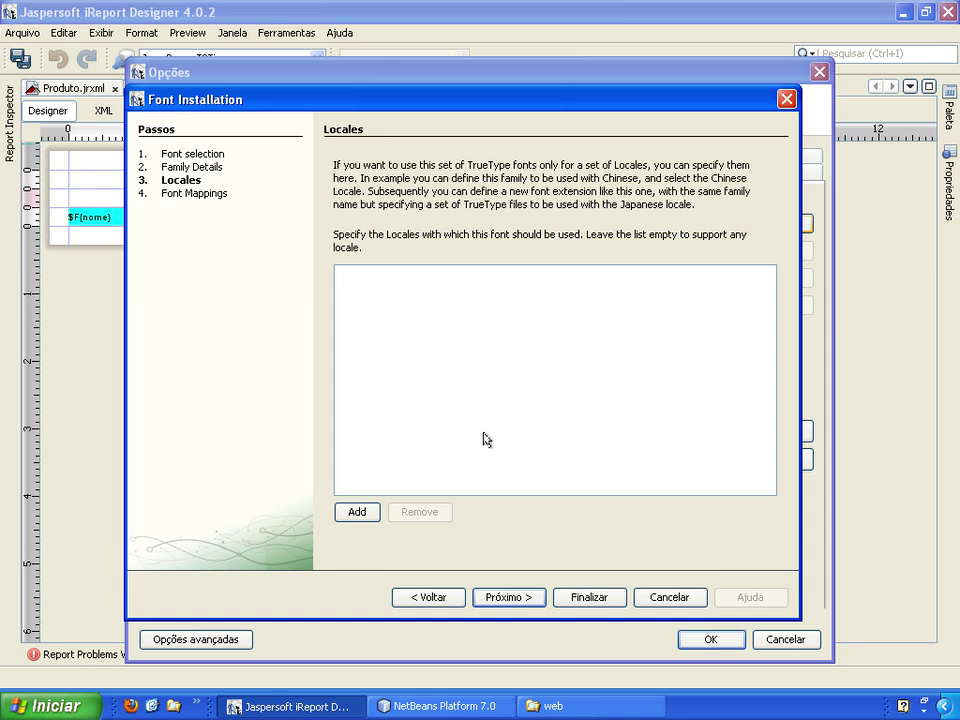
left_click(507, 598)
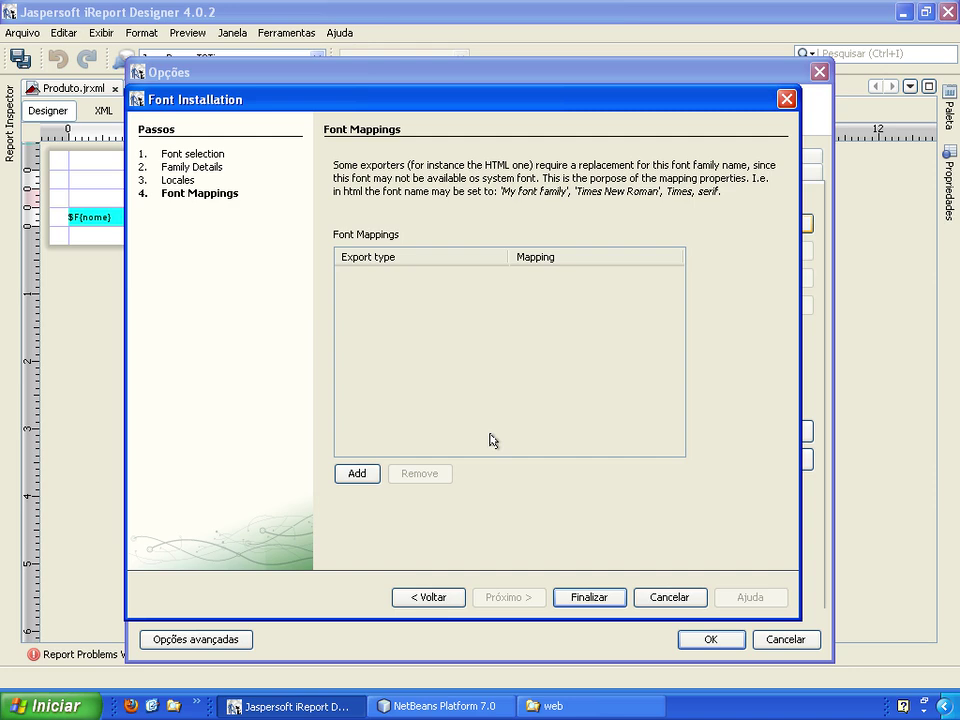
left_click(588, 598)
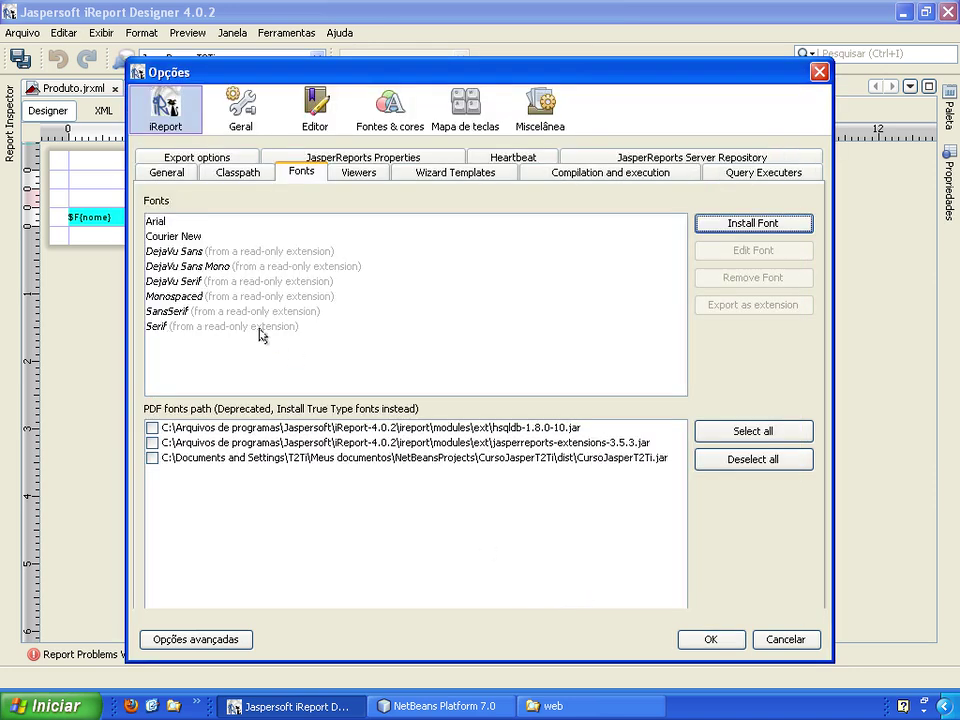
Export the Arial font as an extension named FonteArial in the reltorios folder and accept the options
left_click(150, 222)
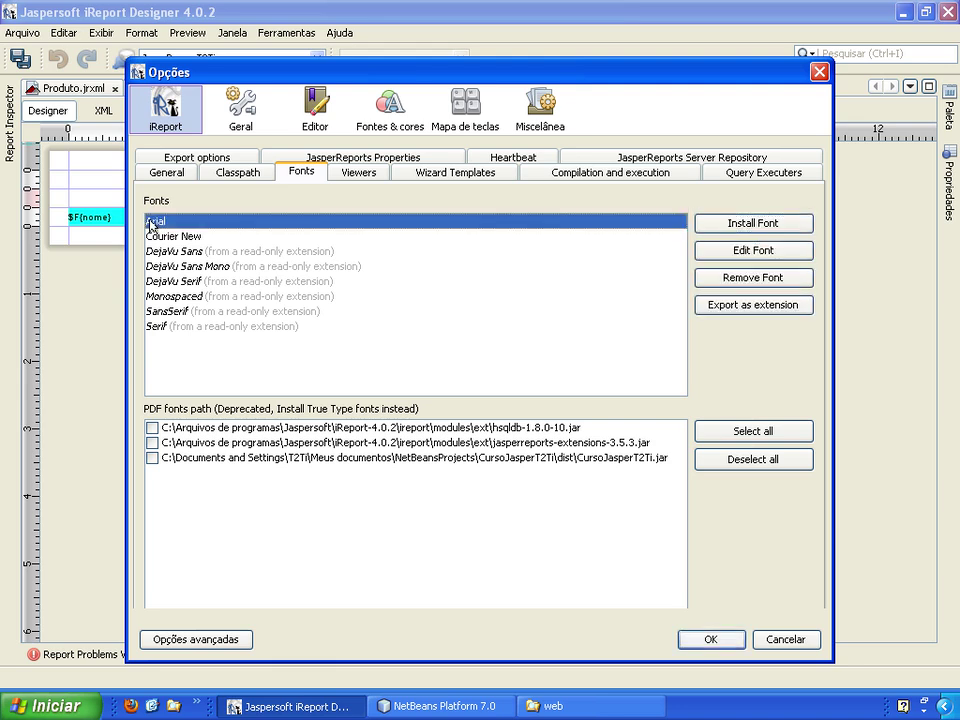
left_click(745, 309)
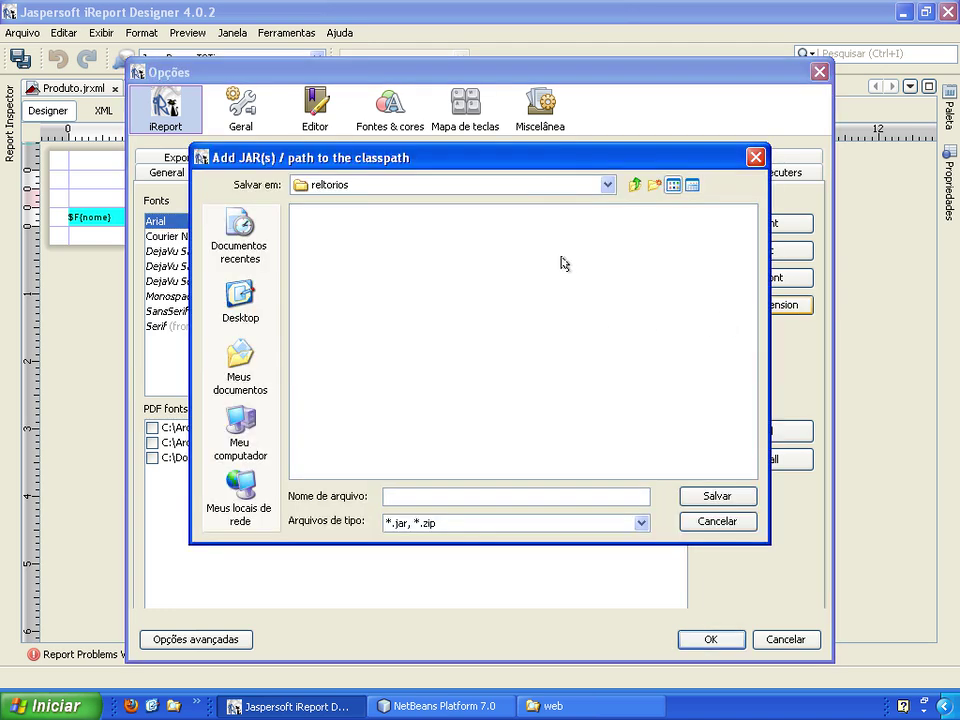
left_click_drag(511, 160, 497, 146)
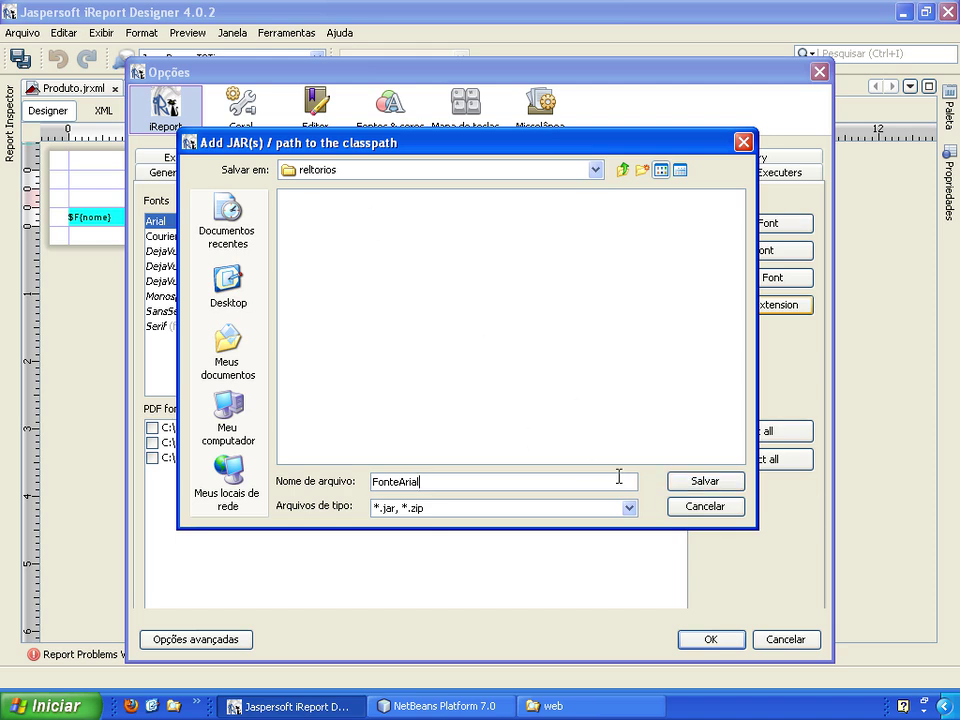
left_click(698, 481)
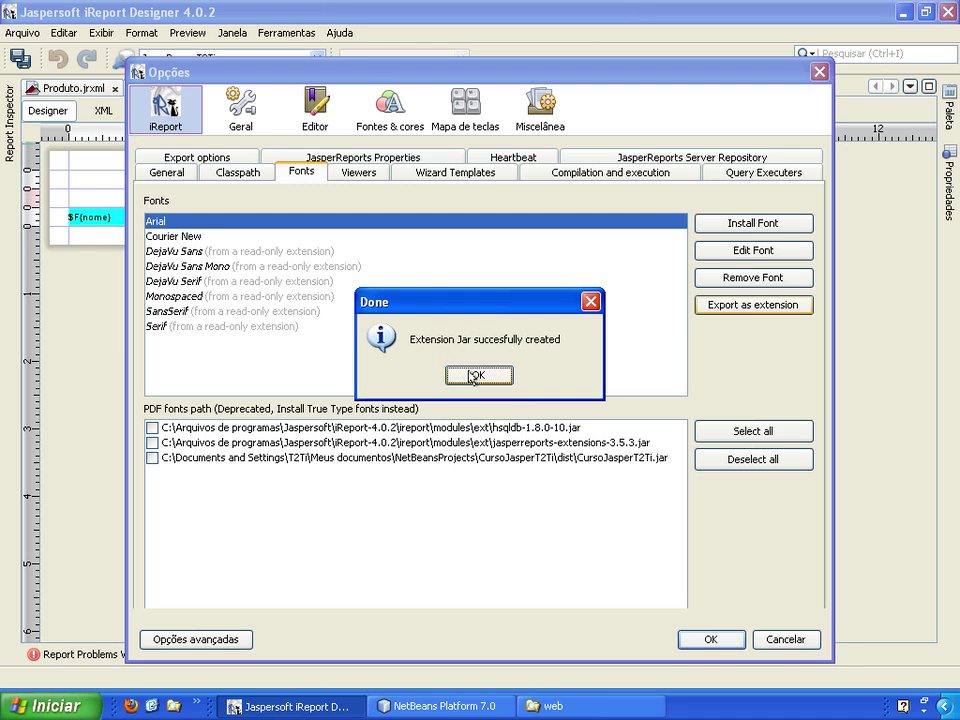
left_click(474, 376)
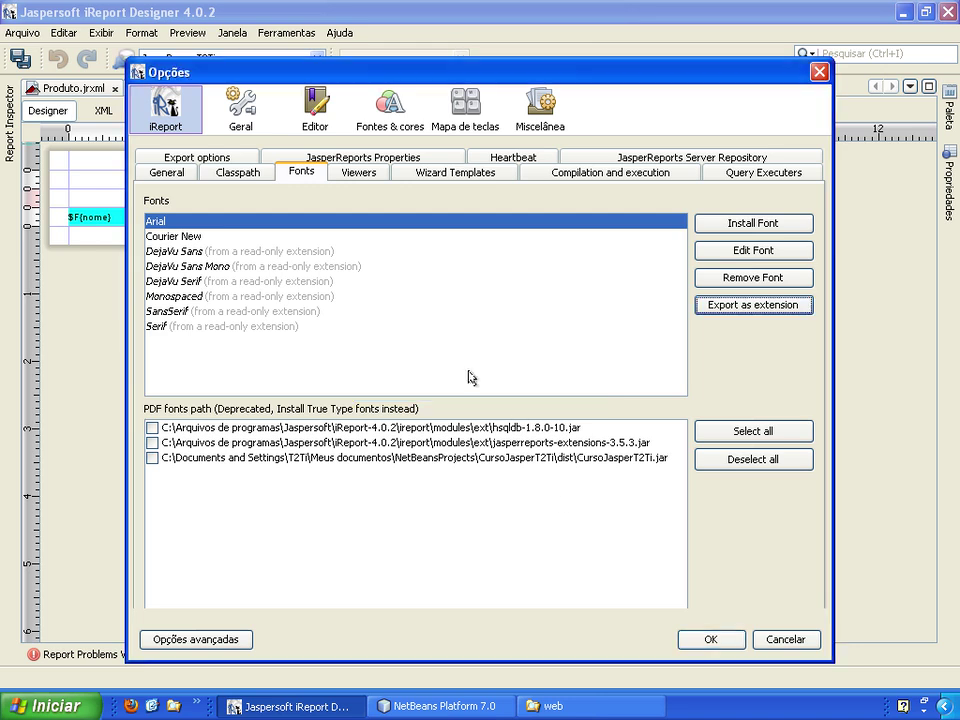
left_click(712, 639)
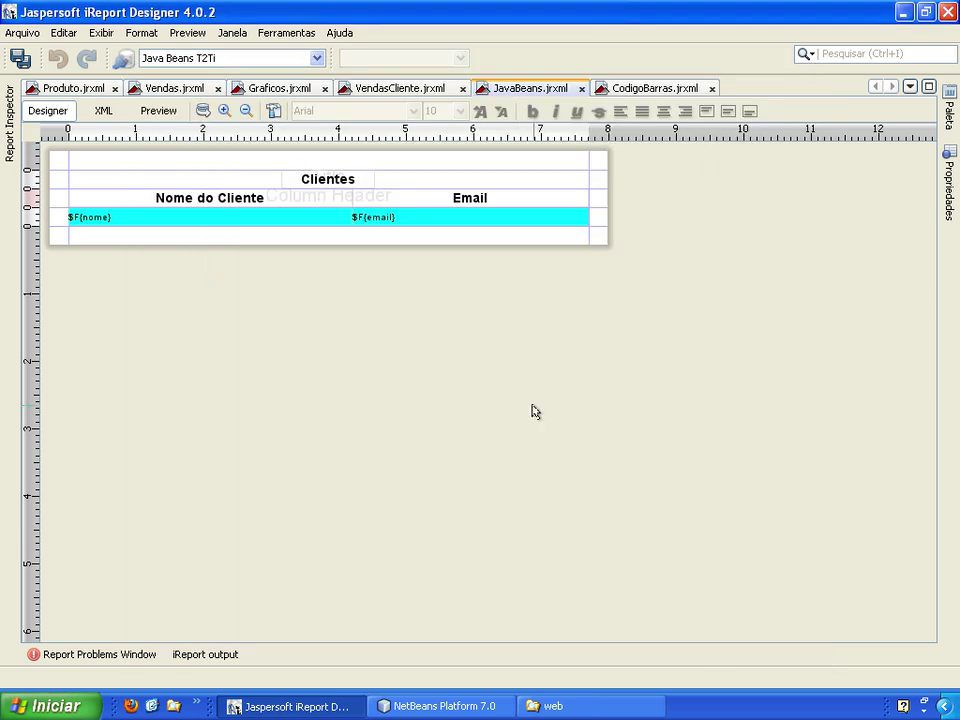
Switch to Windows Explorer and rename the FonteArial file in the reltorios folder of Meus documentos to FonteArial.jar
left_click(903, 13)
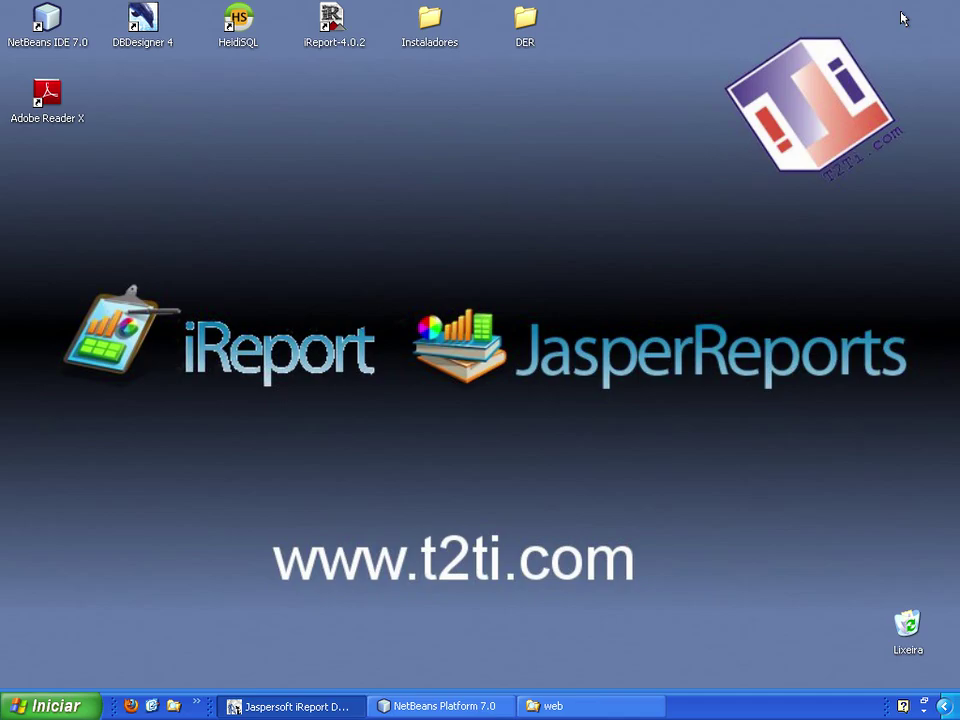
left_click(543, 705)
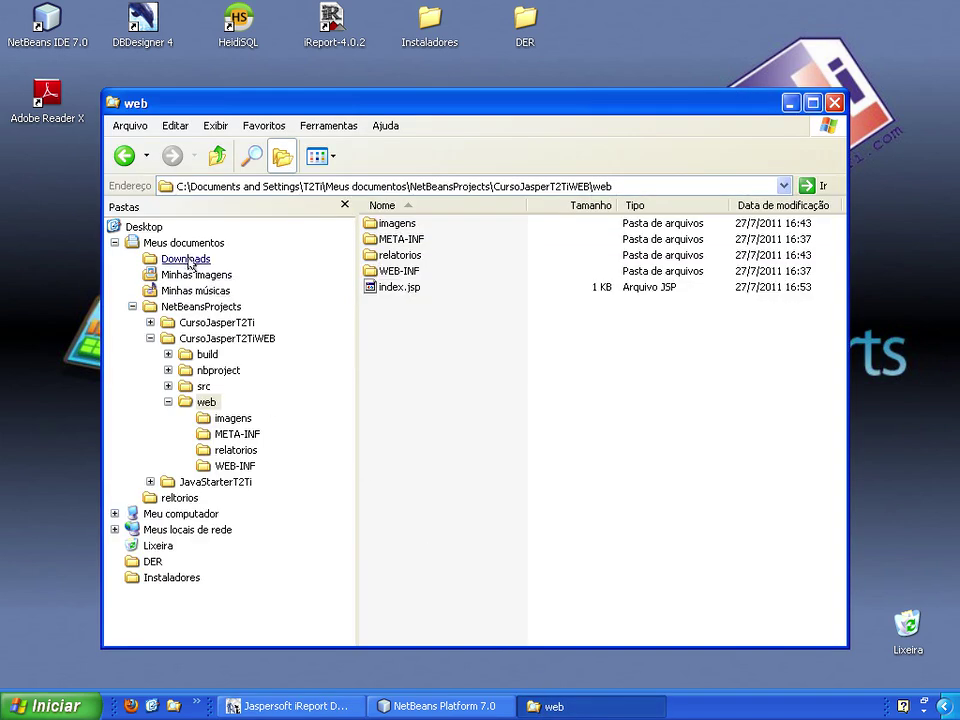
left_click(185, 244)
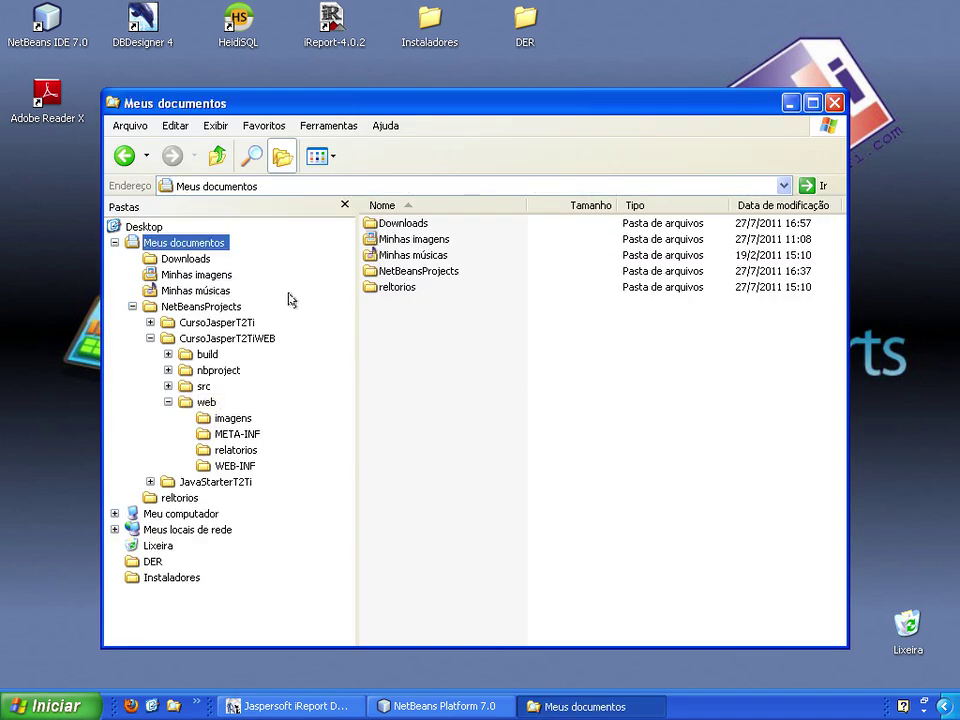
double_click(395, 287)
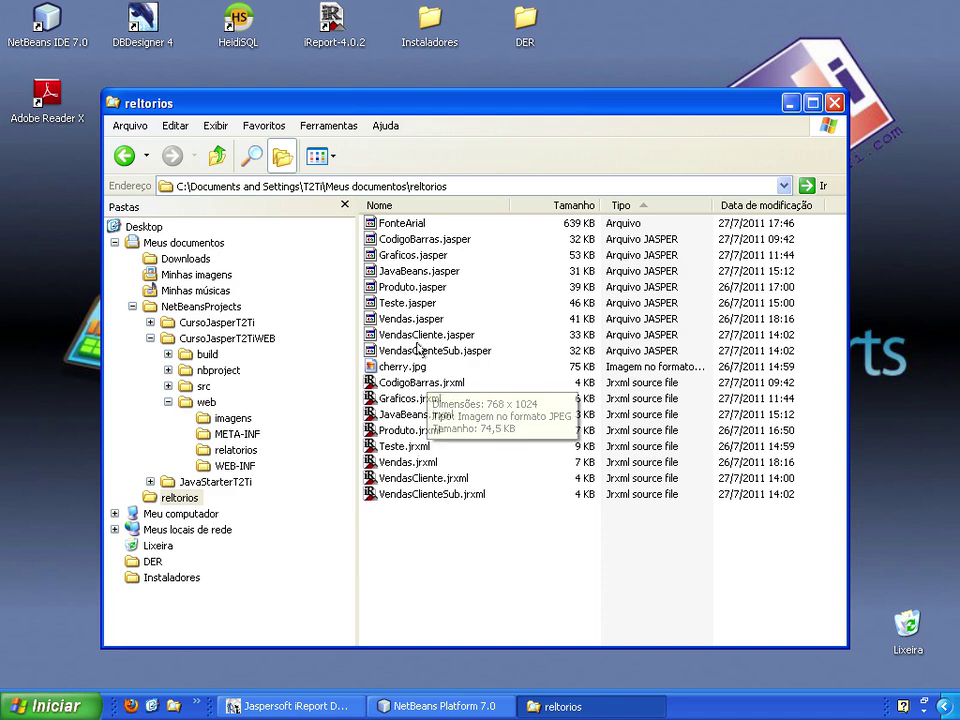
left_click(402, 226)
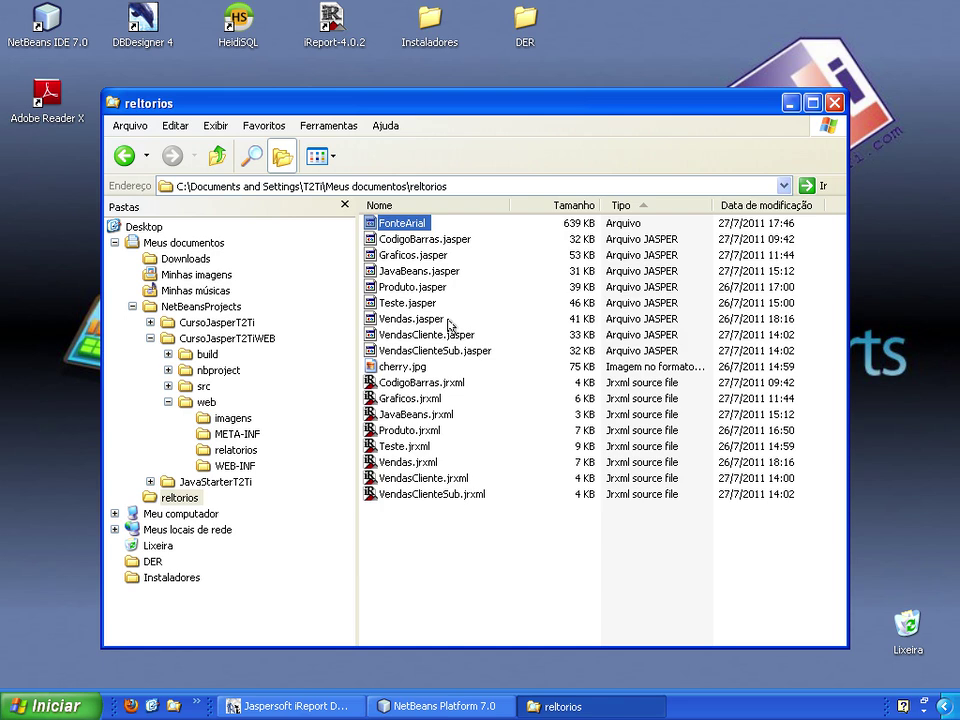
key("F2")
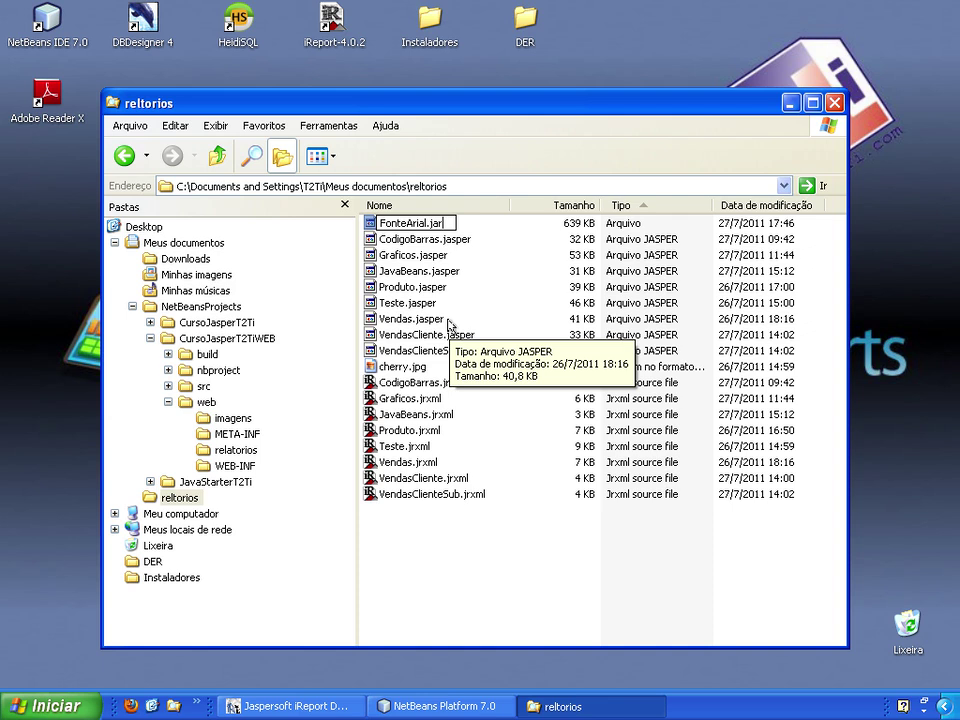
key("Return")
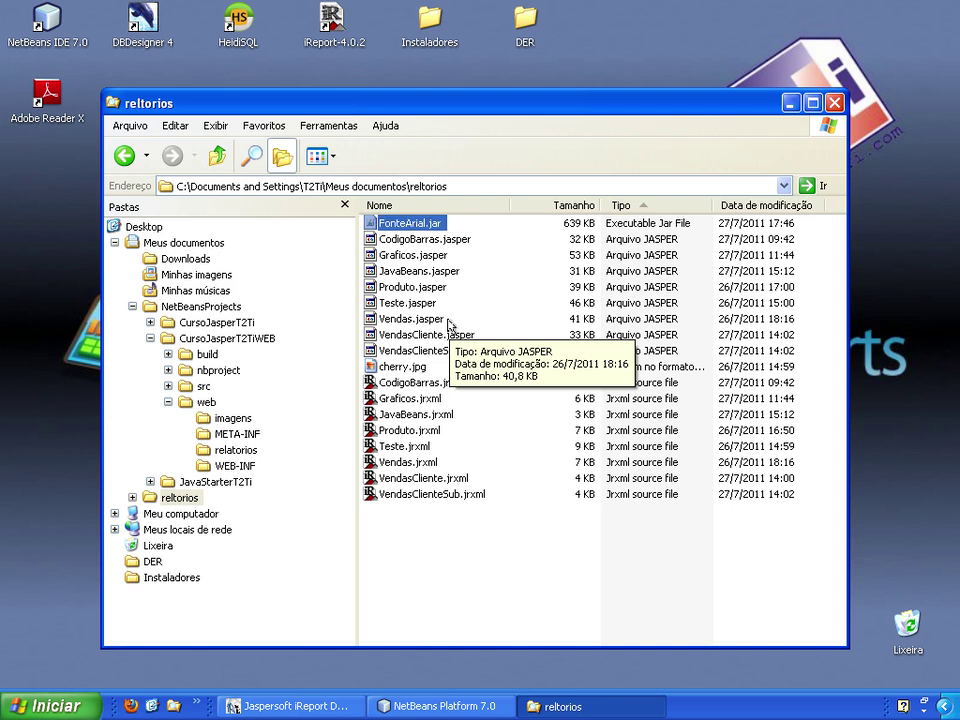
Copy FonteArial.jar from the reltorios folder into C:\jasper\lib and close the Explorer window
right_click(410, 229)
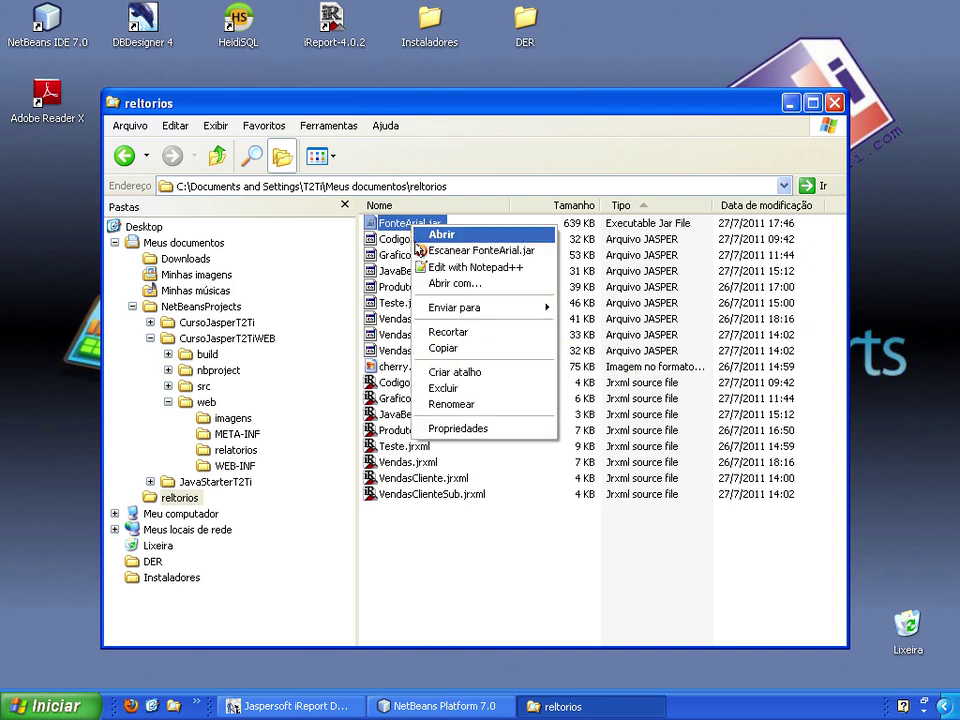
left_click(500, 347)
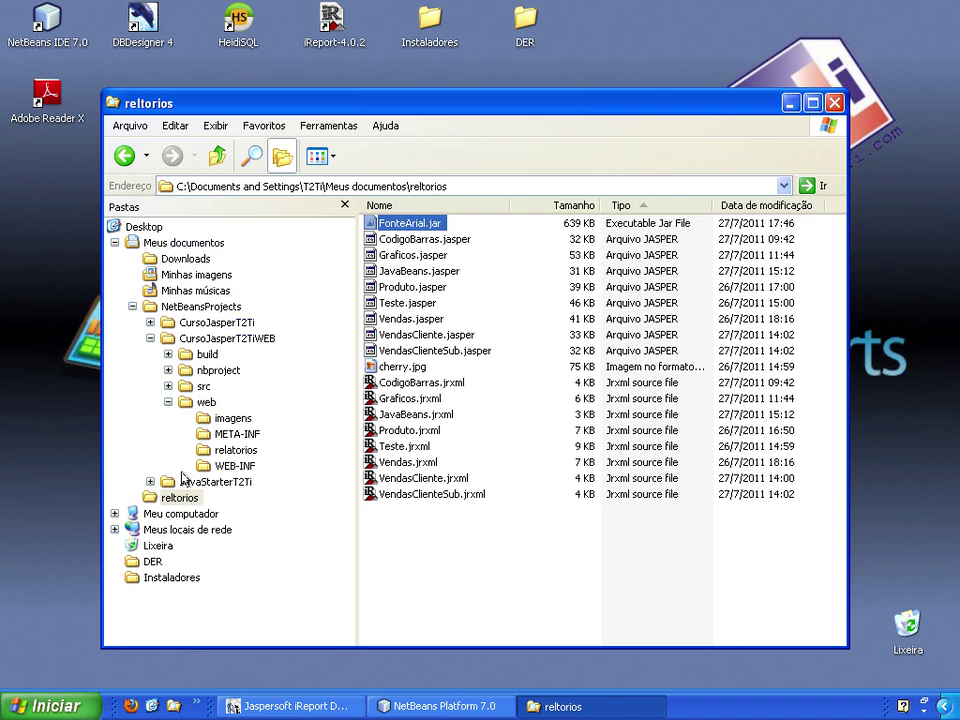
left_click(170, 516)
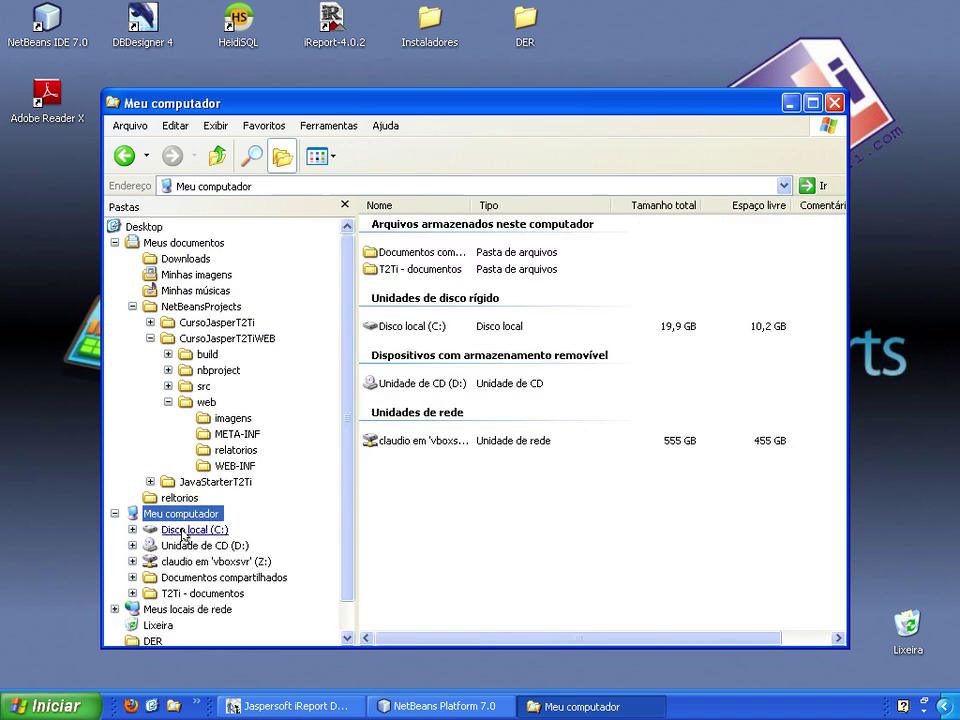
left_click(178, 530)
double_click(383, 273)
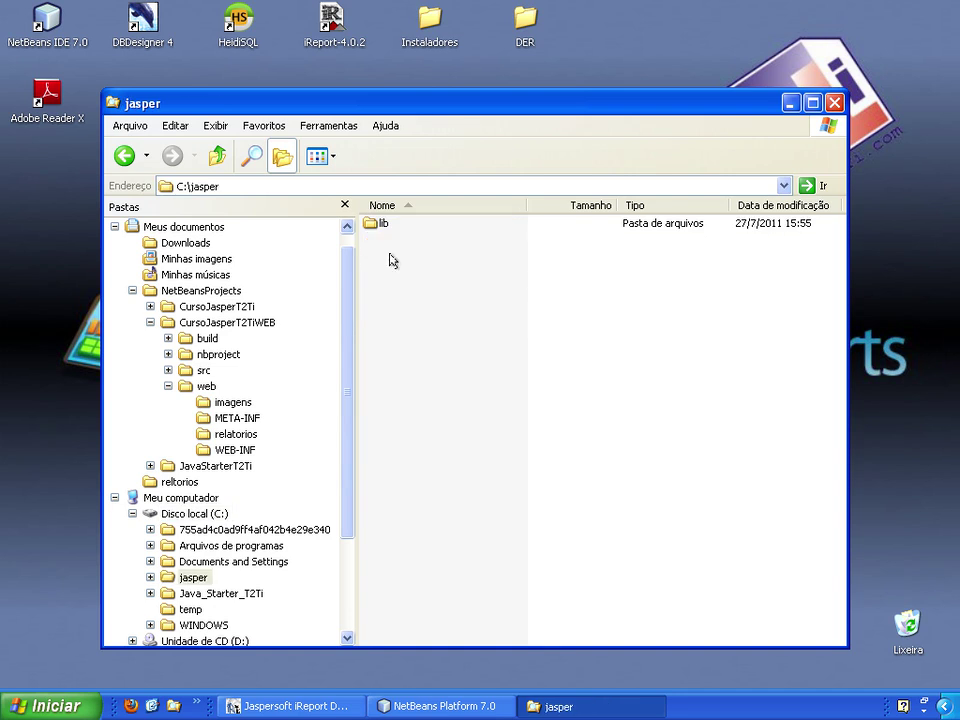
double_click(385, 222)
right_click(533, 390)
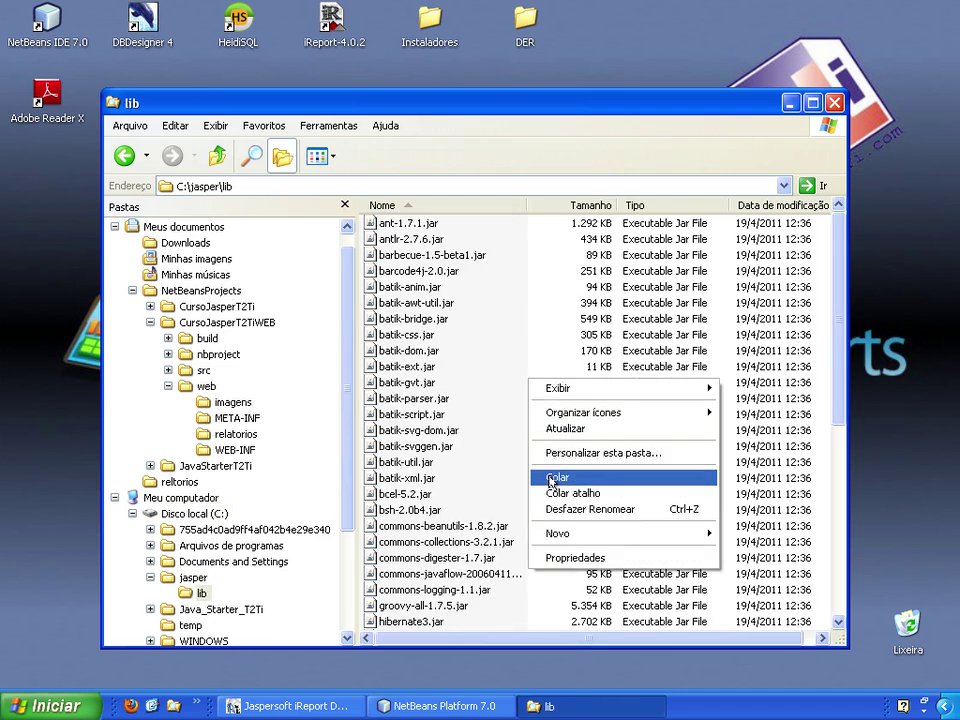
left_click(560, 478)
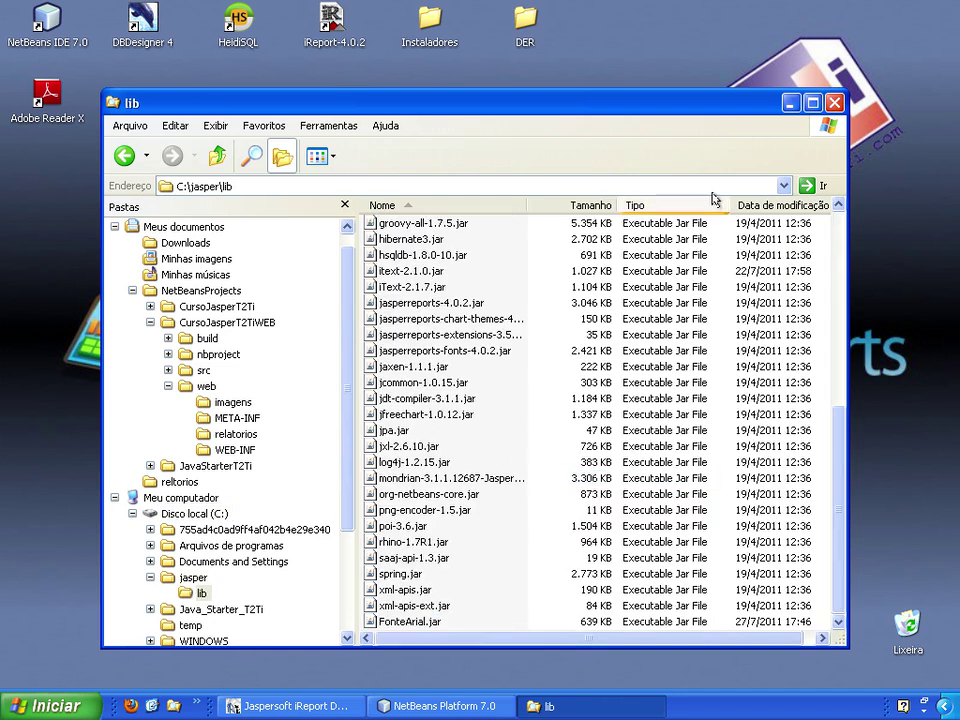
left_click(834, 102)
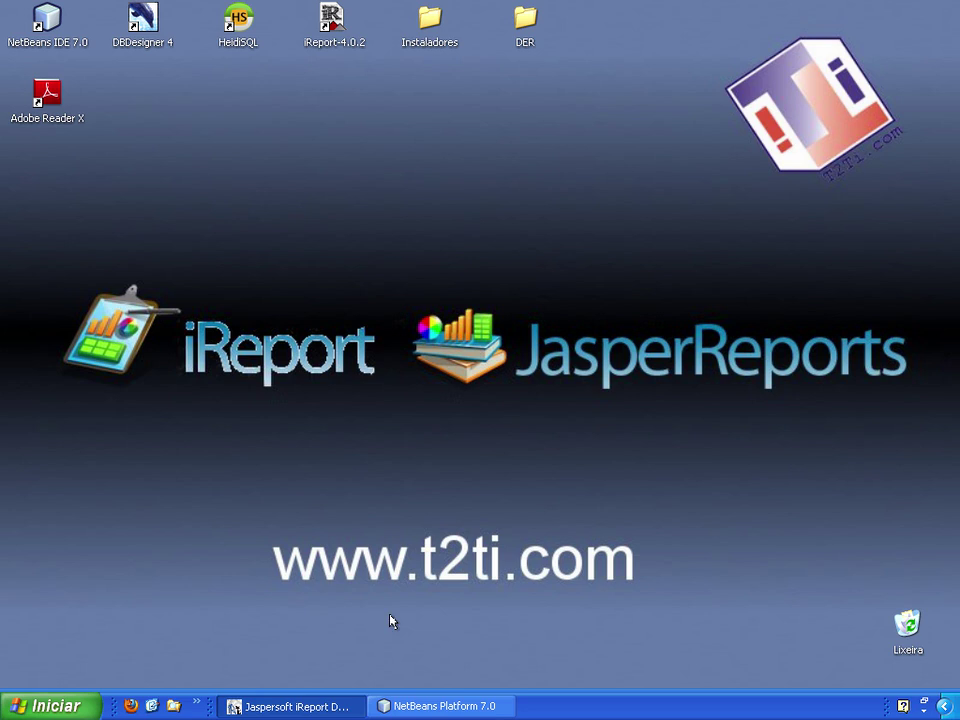
Switch to NetBeans and add C:\jasper\lib\FonteArial.jar by absolute path to the libraries of the CursoJasperT2TiWEB project
left_click(400, 705)
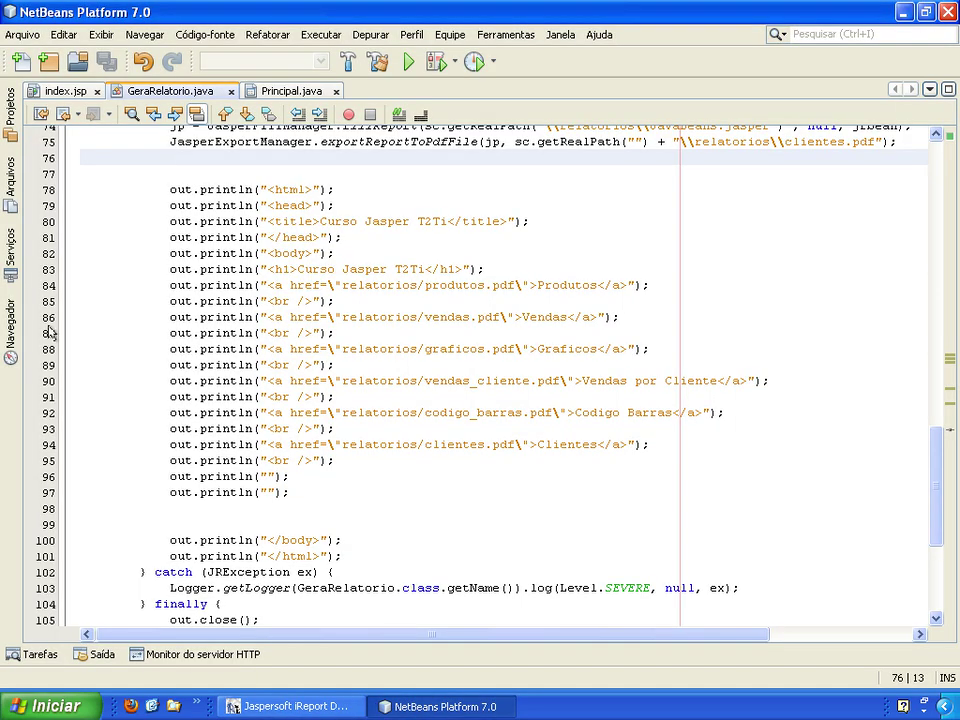
left_click(12, 120)
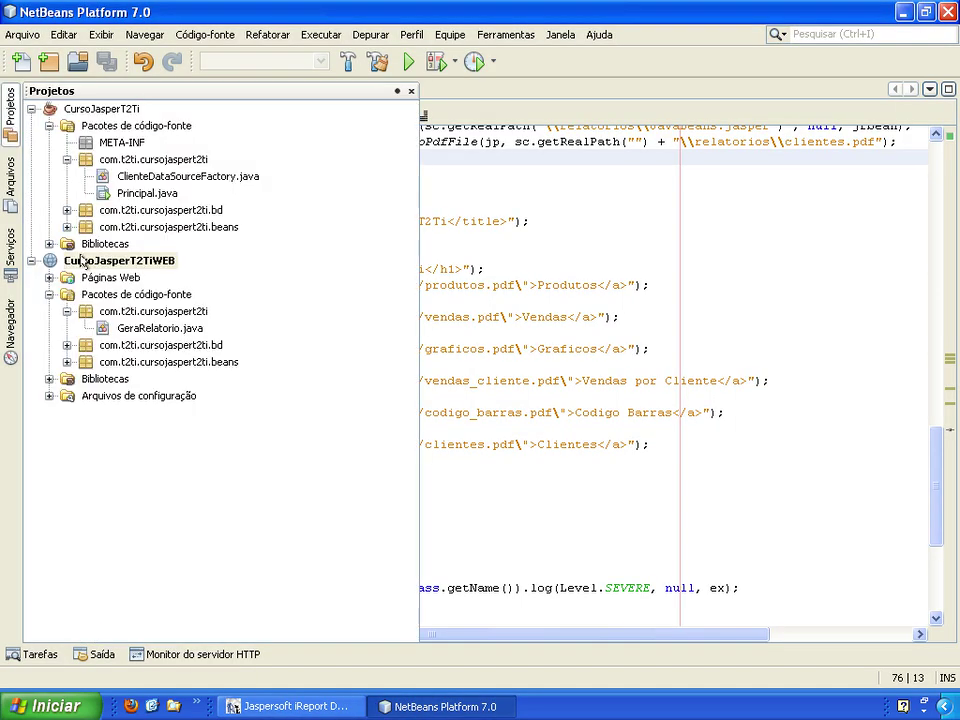
right_click(86, 380)
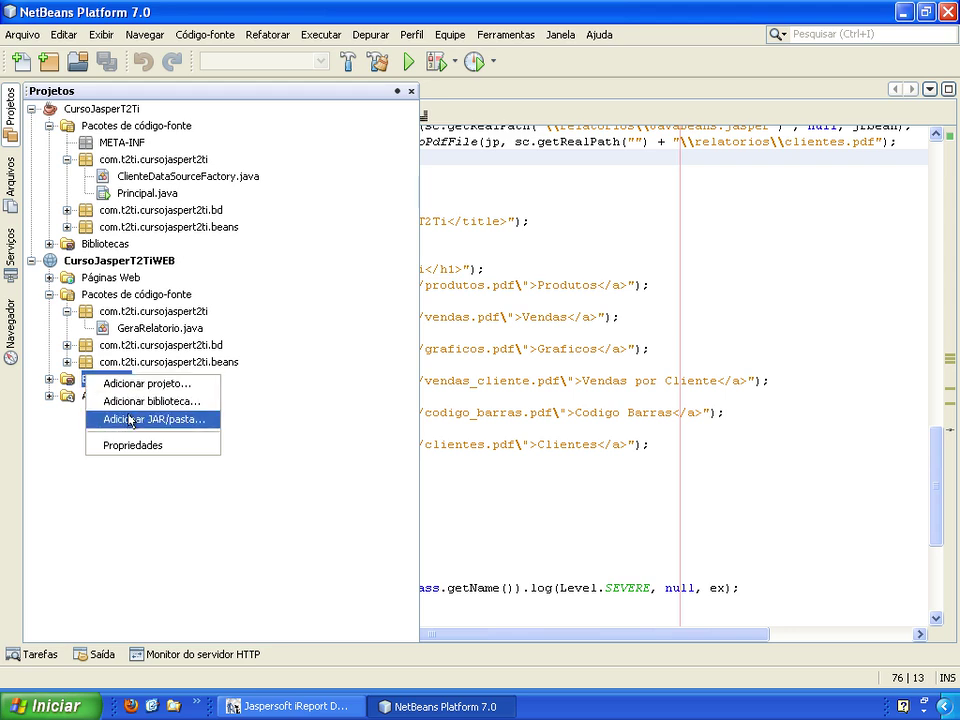
left_click(133, 419)
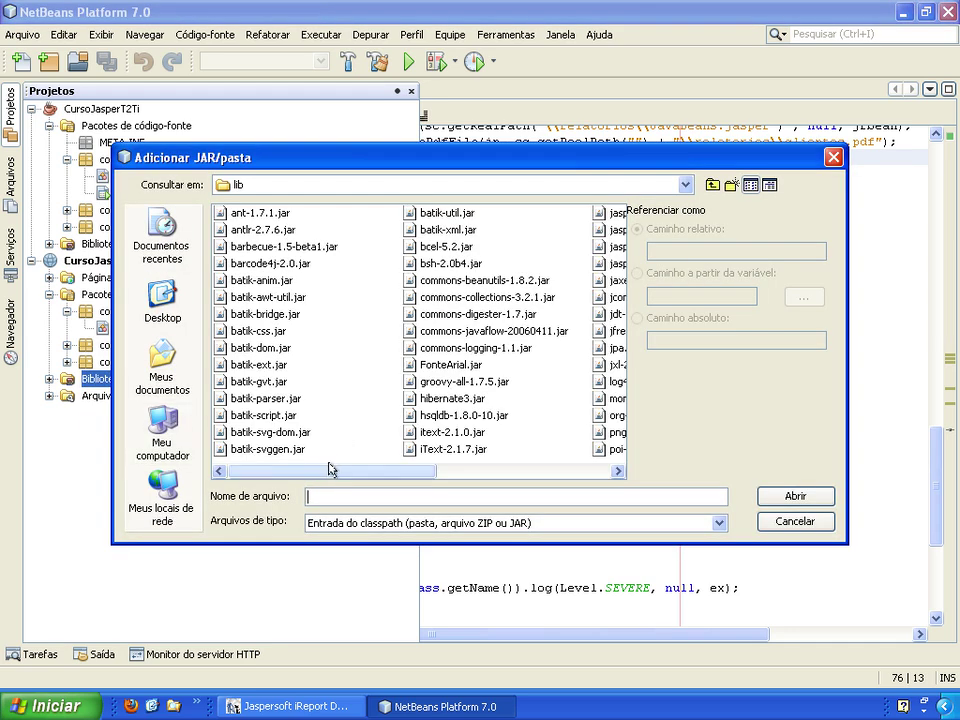
left_click_drag(323, 472, 399, 472)
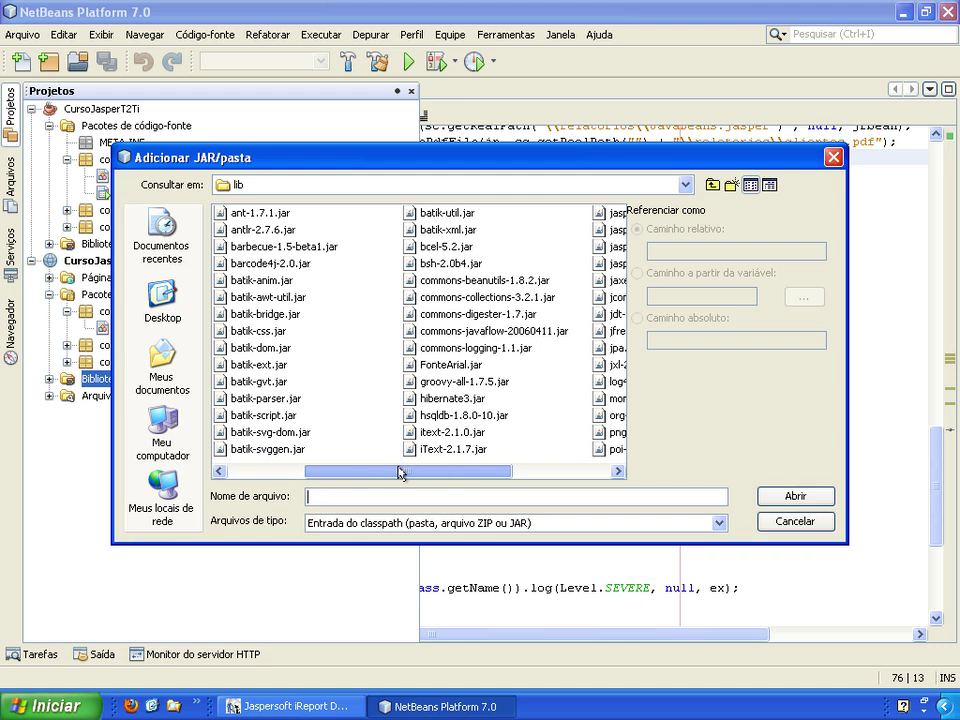
left_click(433, 366)
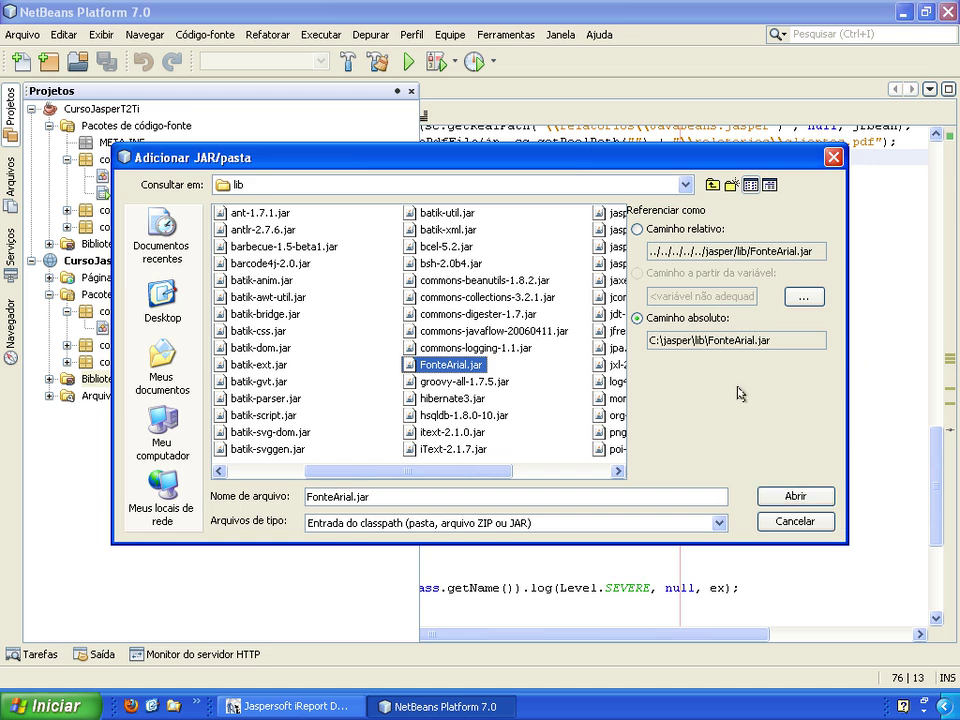
left_click(793, 497)
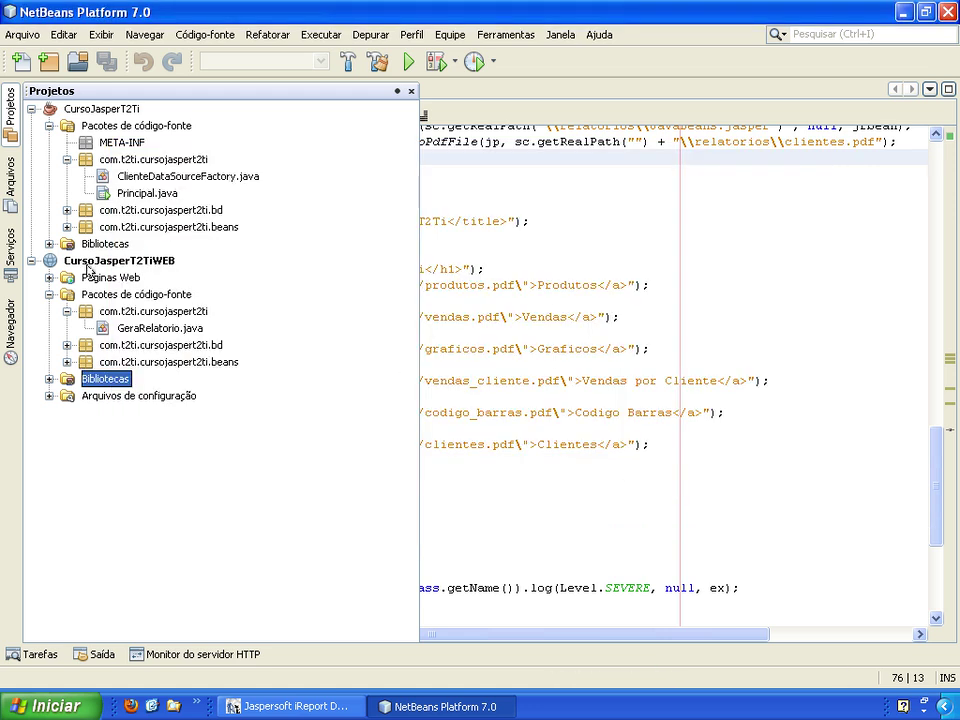
Stop the Apache Tomcat 7.0.11 server and run the CursoJasperT2TiWEB project
left_click(101, 655)
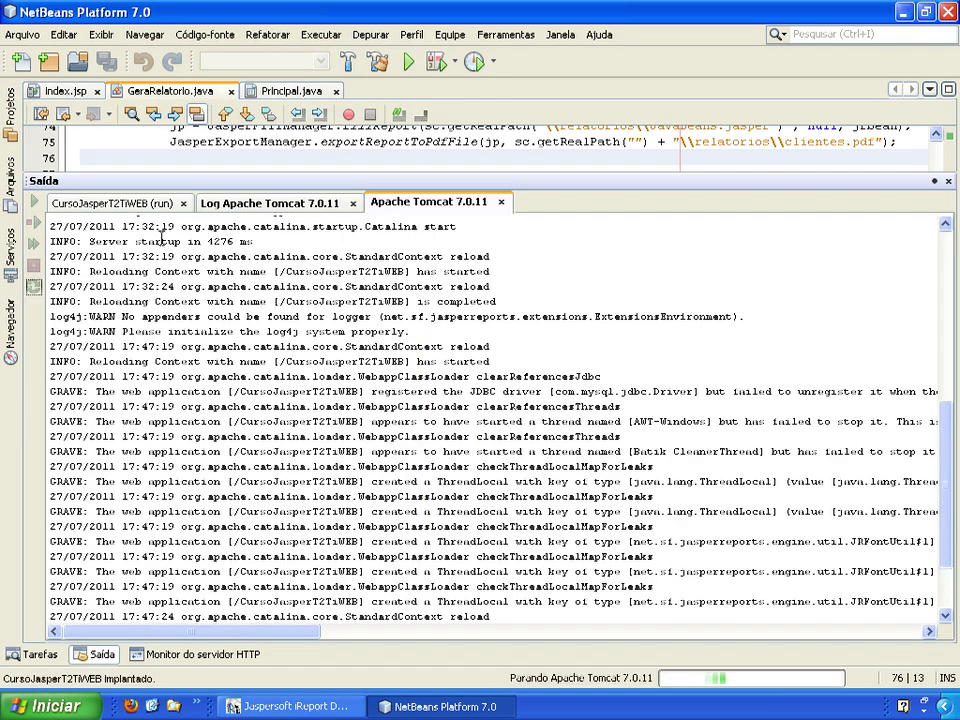
left_click(10, 105)
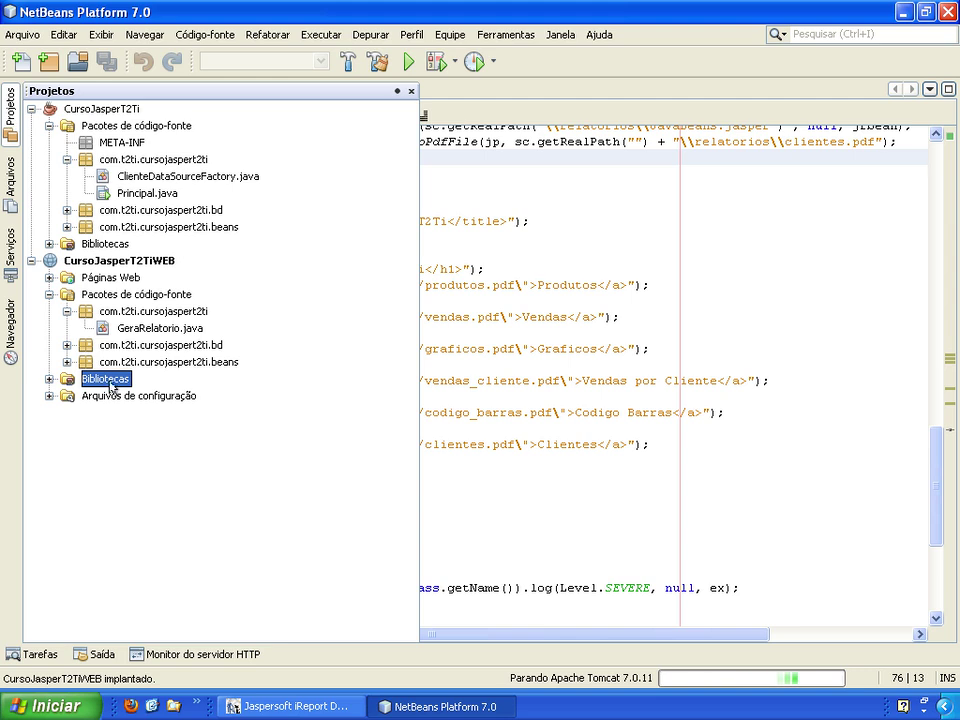
left_click(89, 262)
right_click(89, 262)
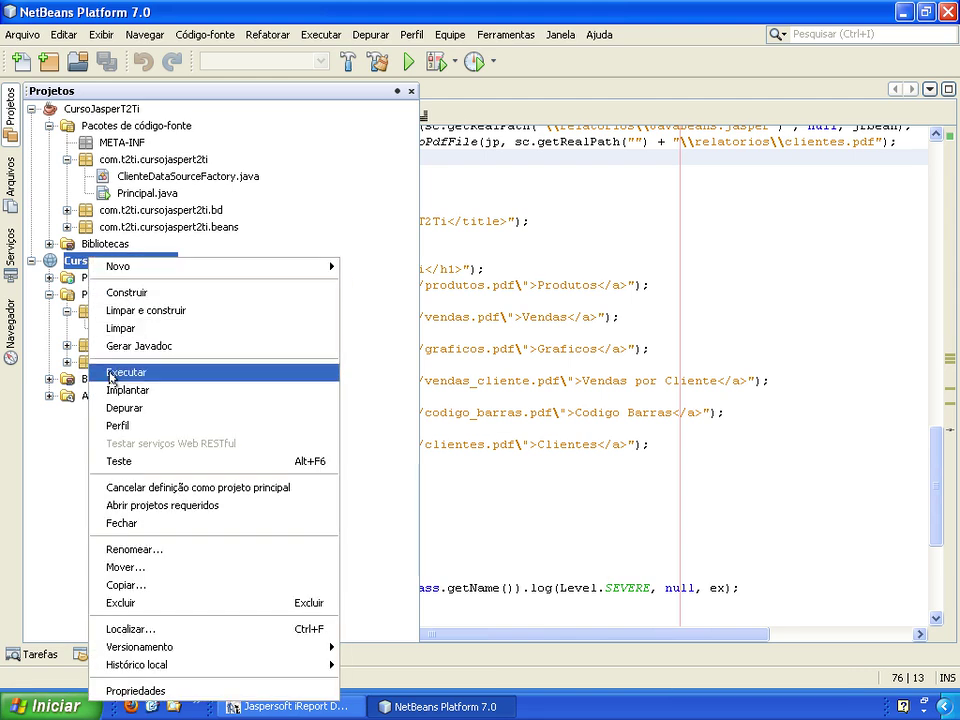
left_click(112, 376)
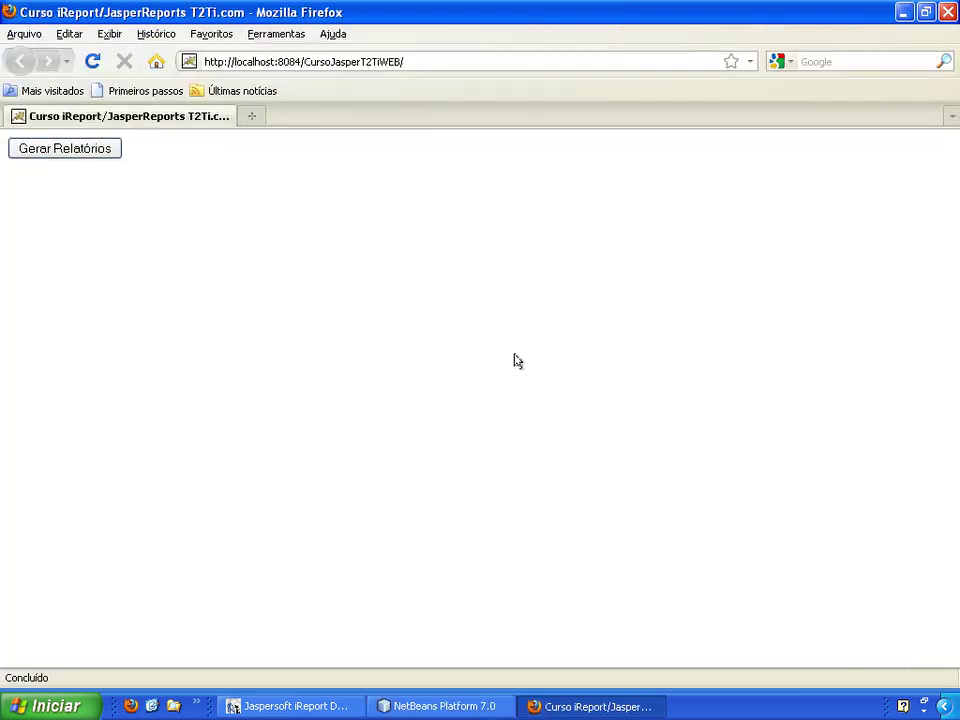
Generate the reports from the web page in Firefox and open the Produtos PDF in a new tab to examine its text
left_click(60, 149)
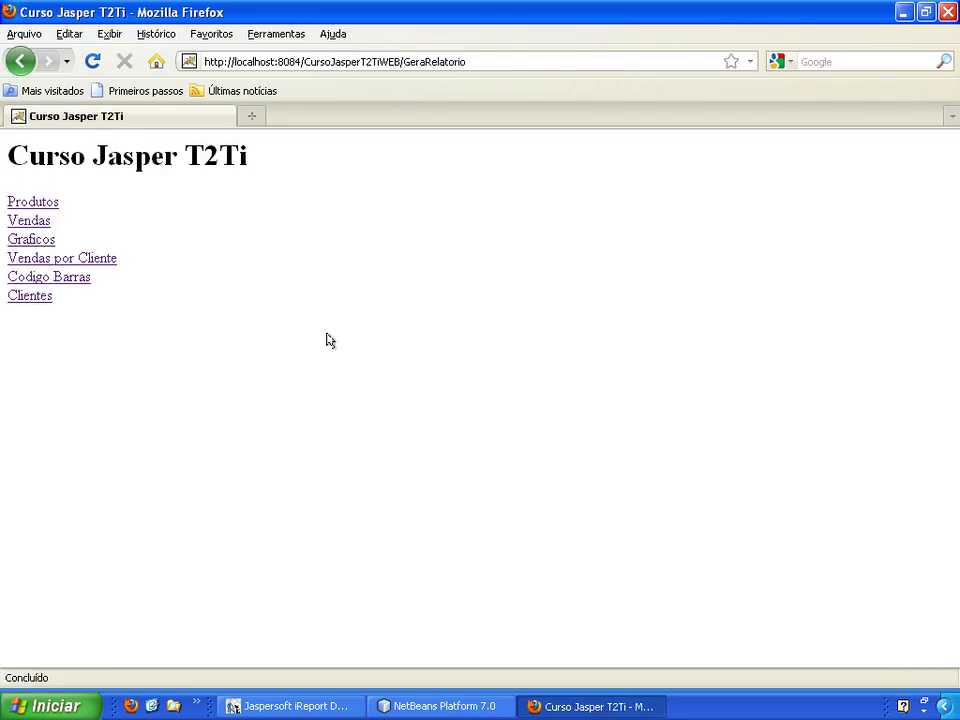
right_click(28, 202)
left_click(52, 228)
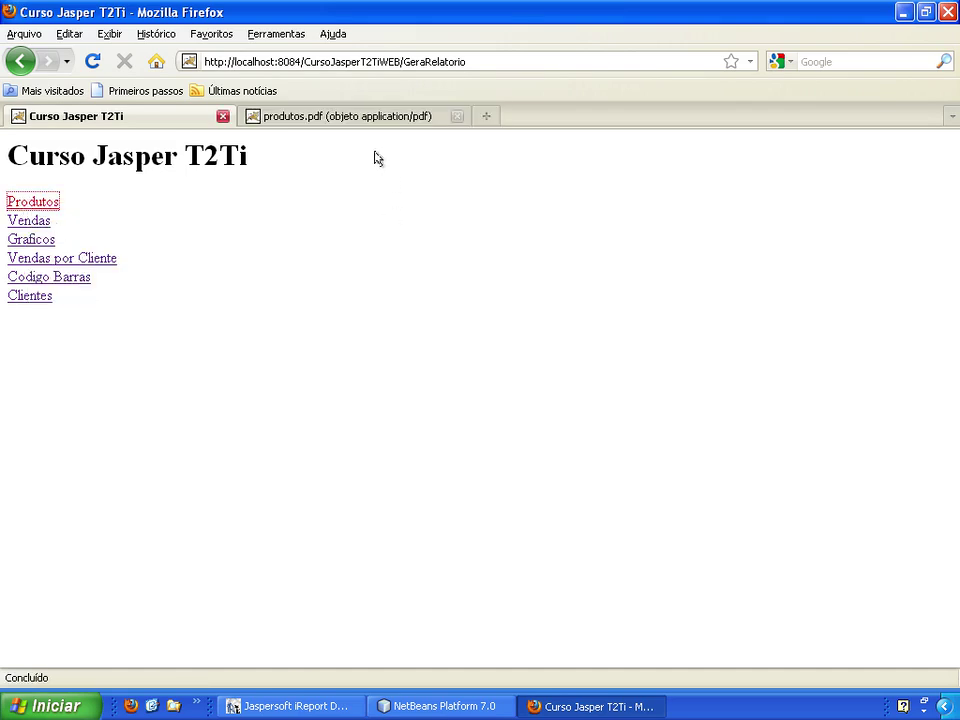
left_click(357, 123)
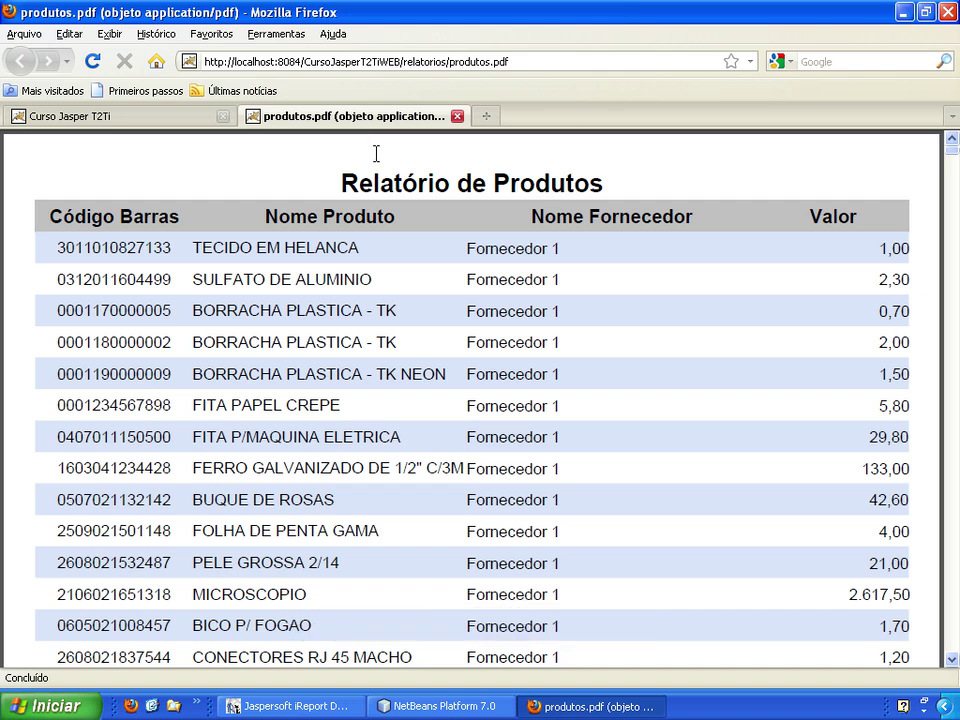
scroll(374, 316, "down", 10)
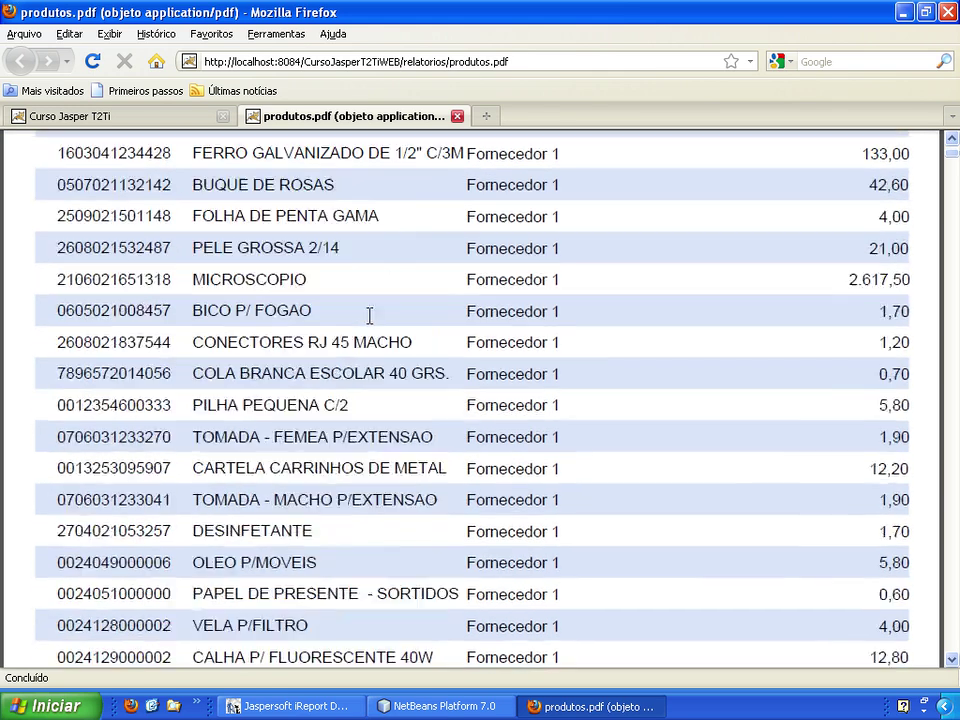
scroll(368, 316, "up", 10)
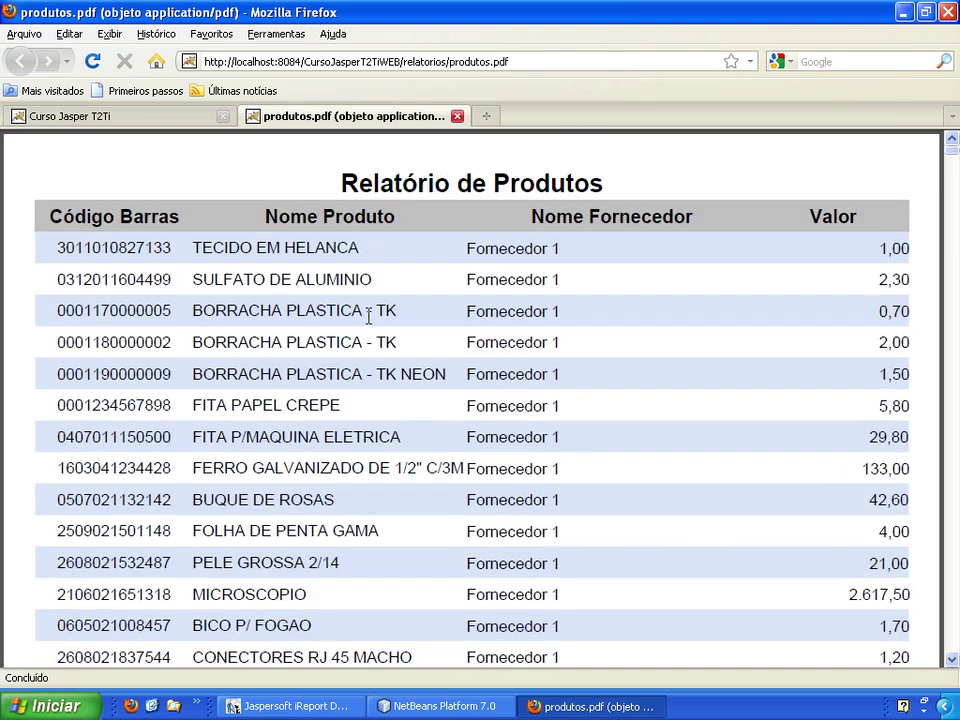